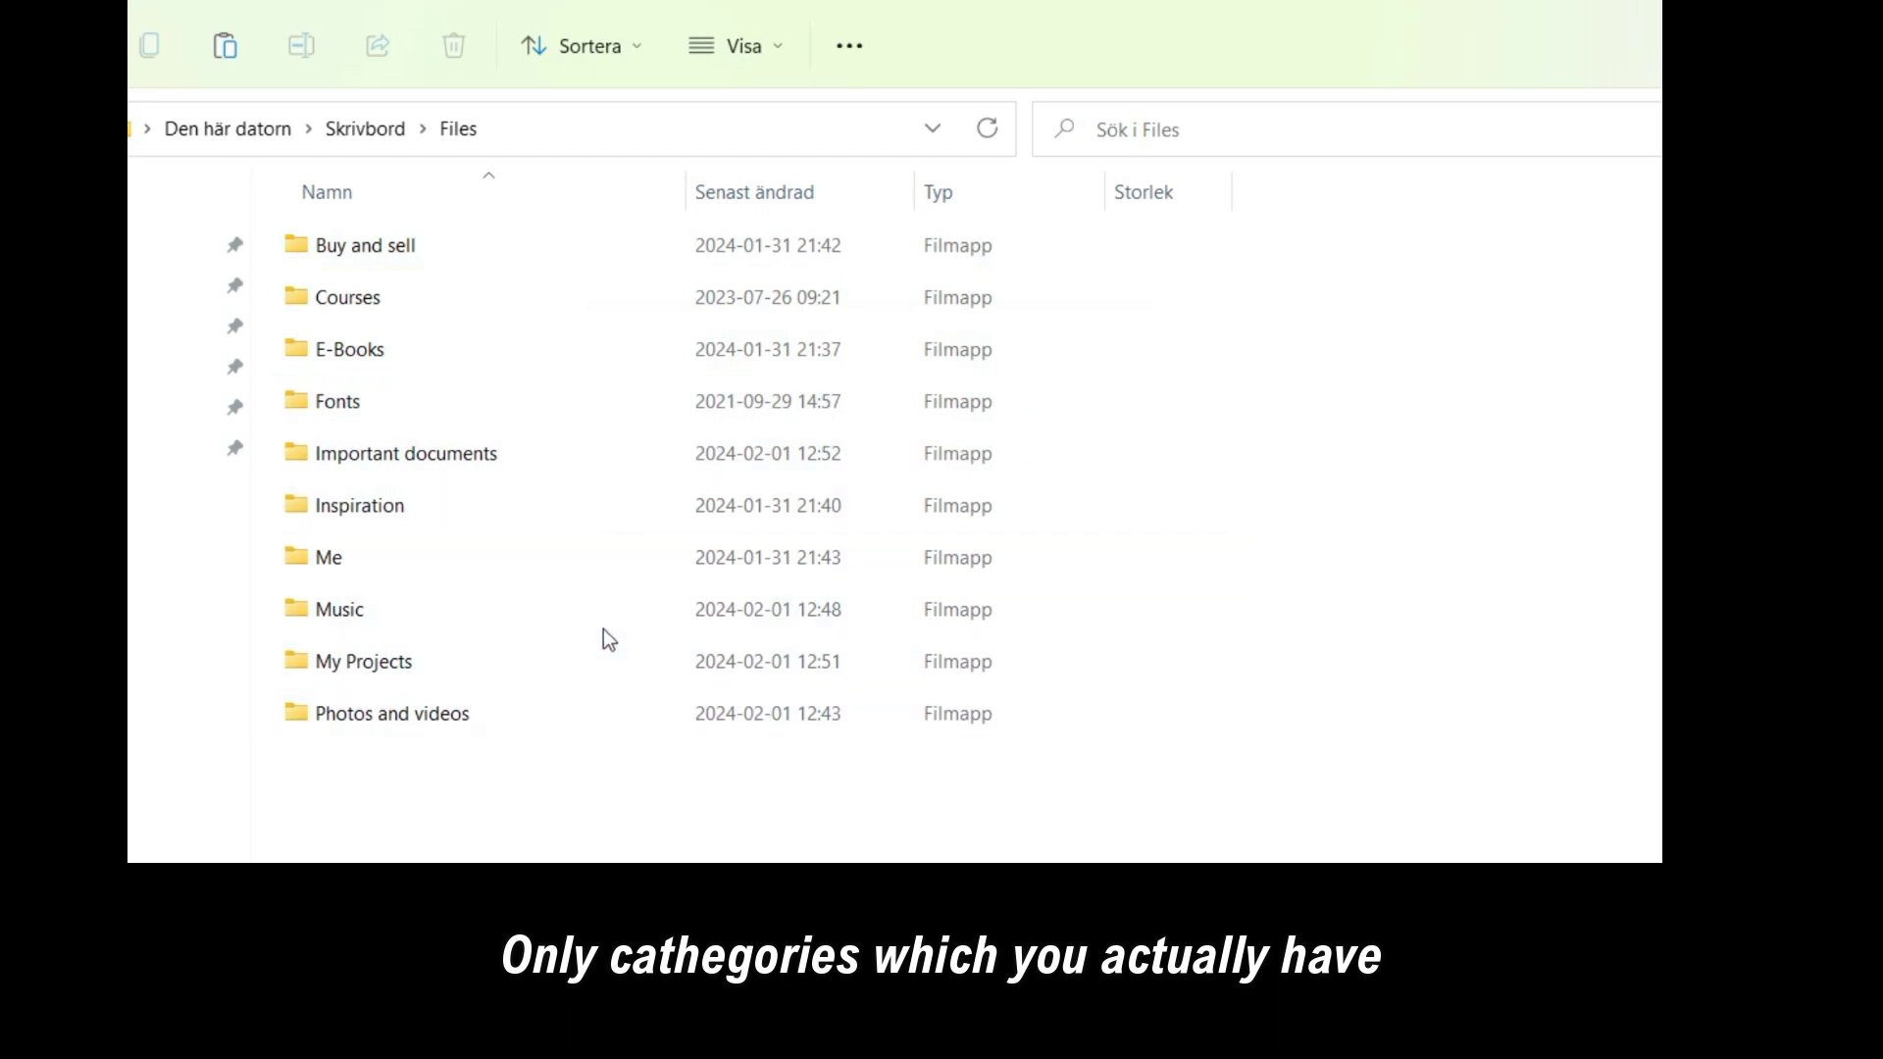
# Step: Look inside the Courses folder, then return to Files
pyautogui.click(599, 294)
pyautogui.doubleClick(600, 297)
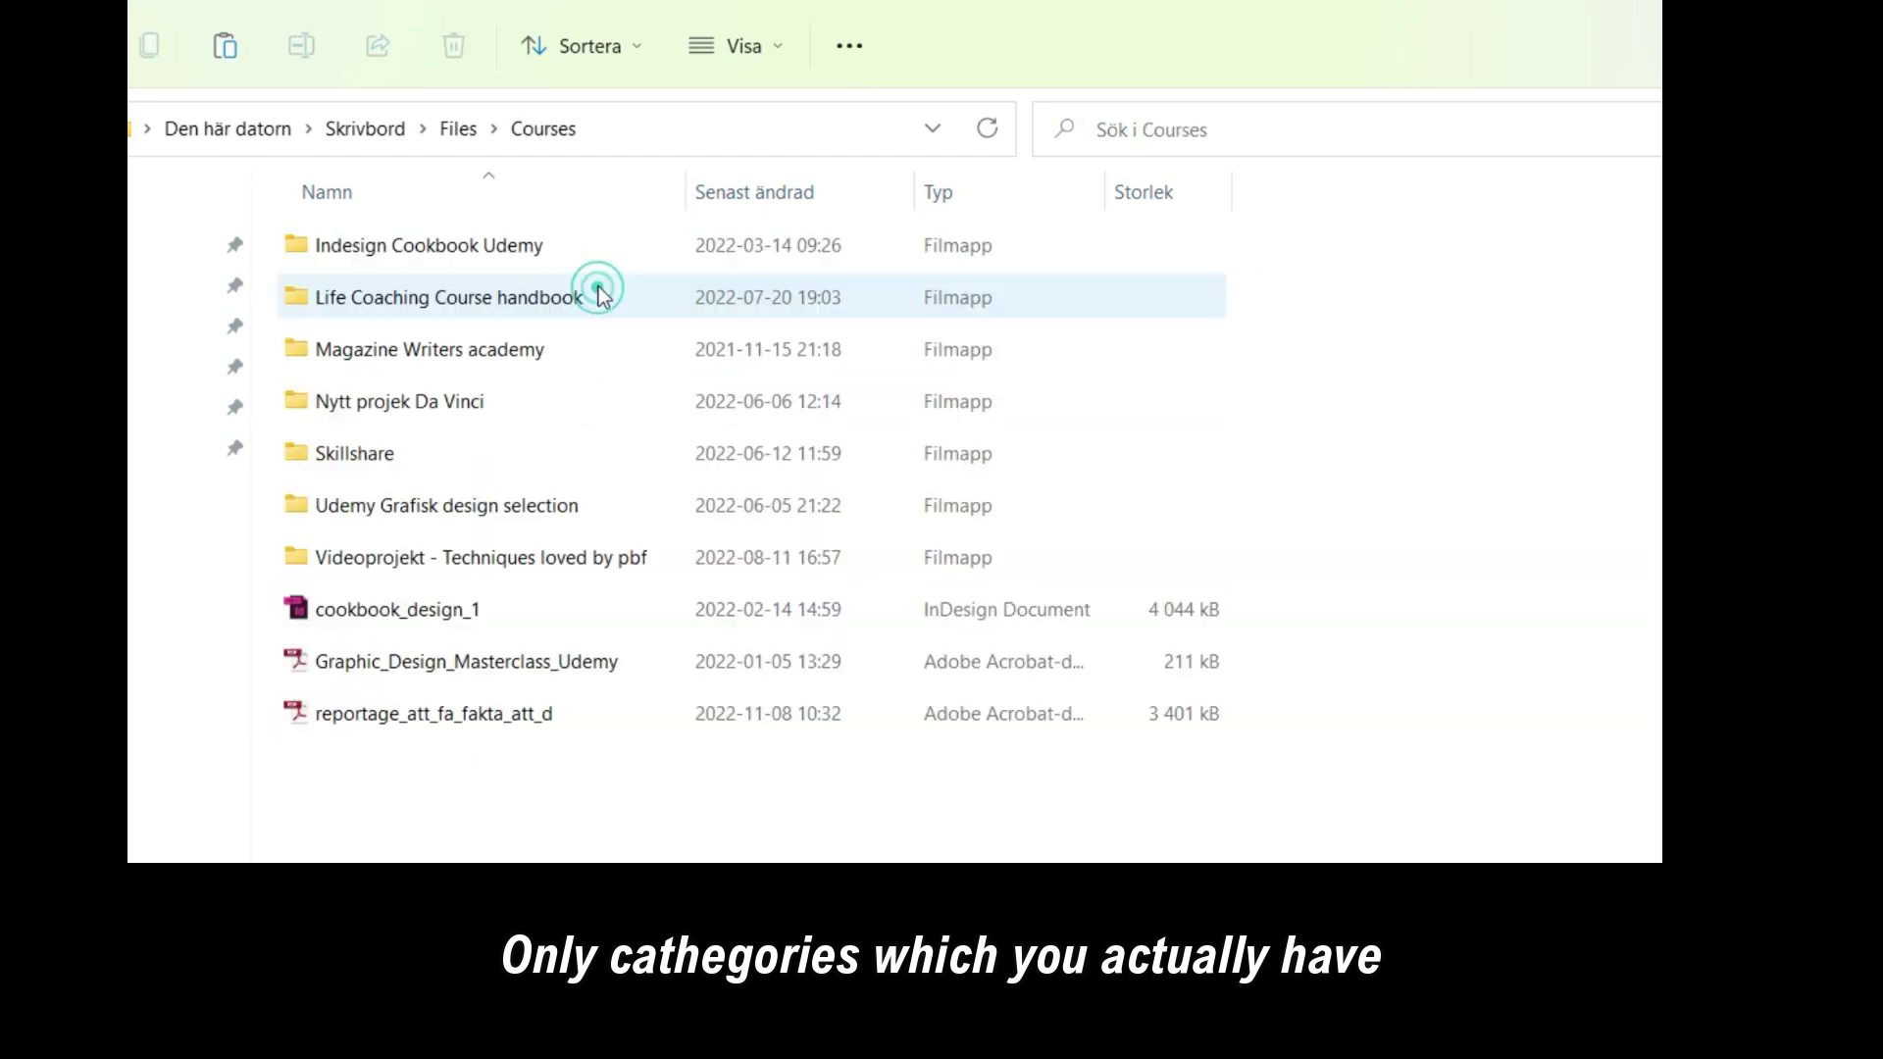
pyautogui.click(459, 130)
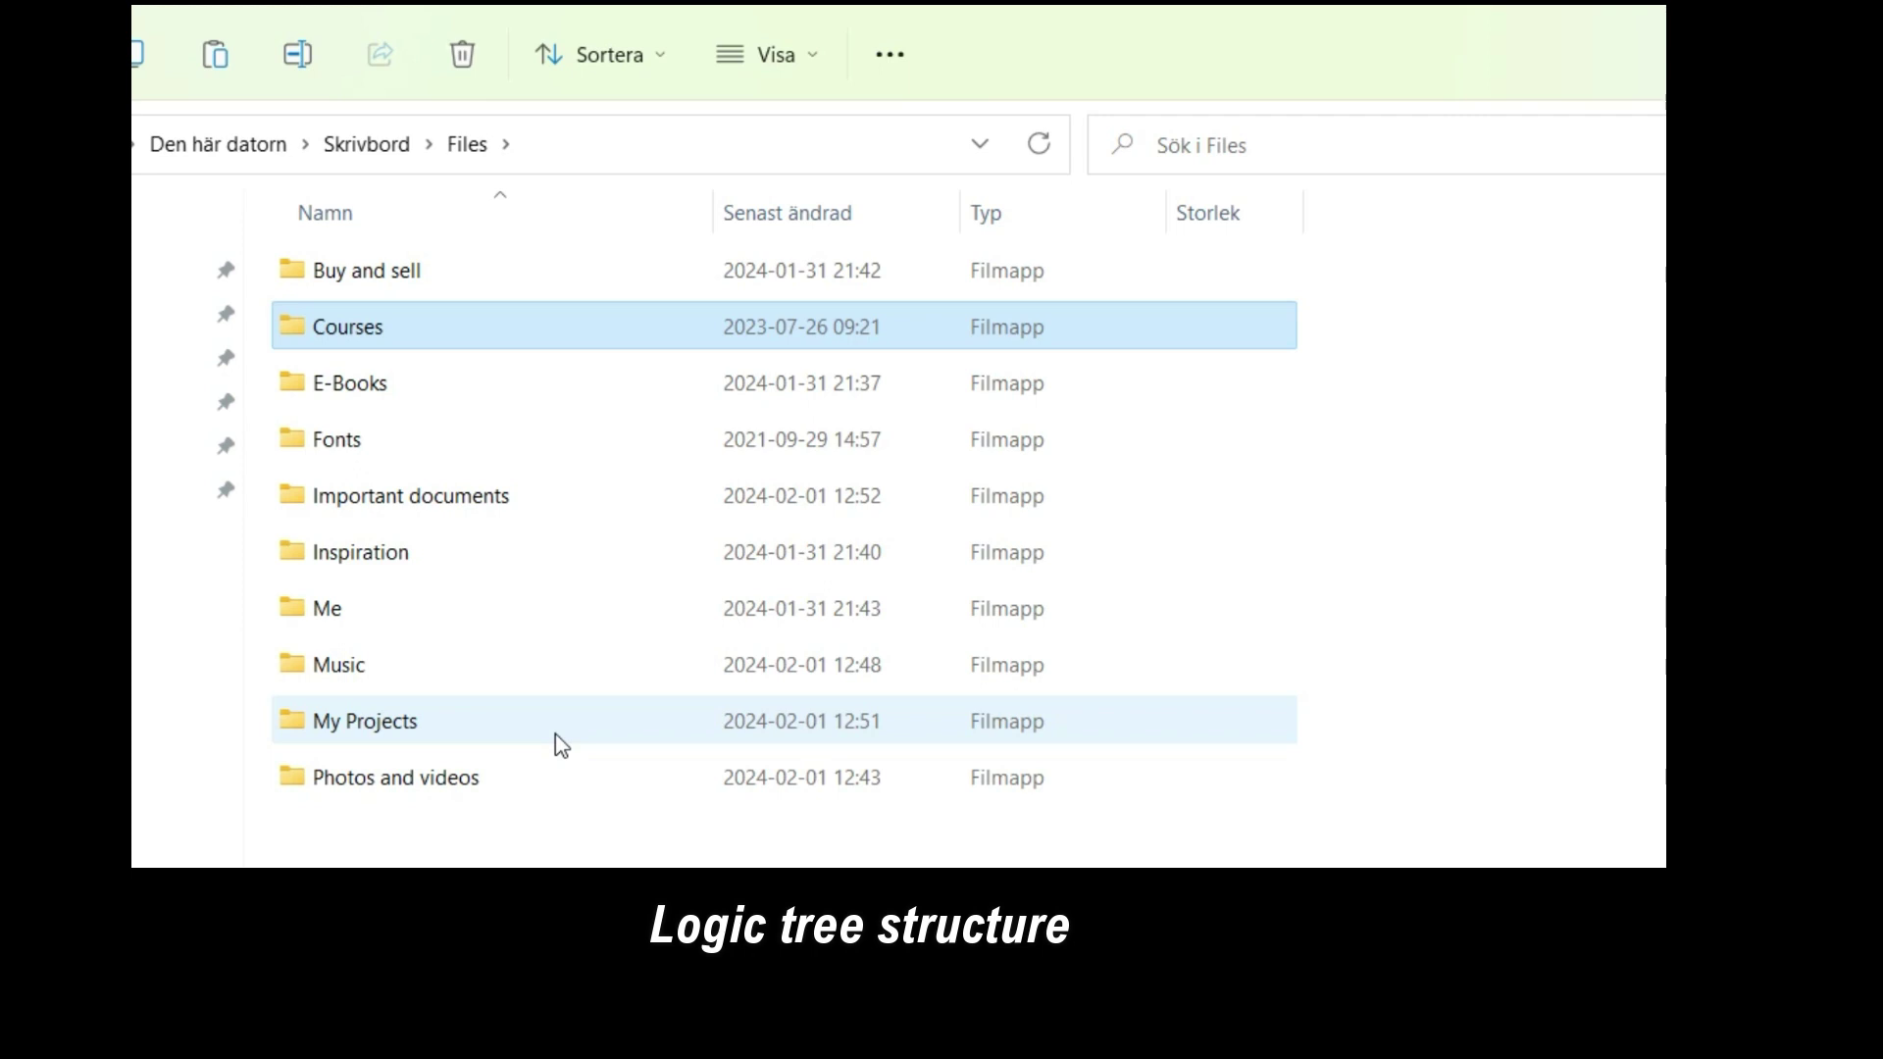
# Step: Browse My Projects › Writing, then go back to Files and open Photos and videos
pyautogui.doubleClick(555, 733)
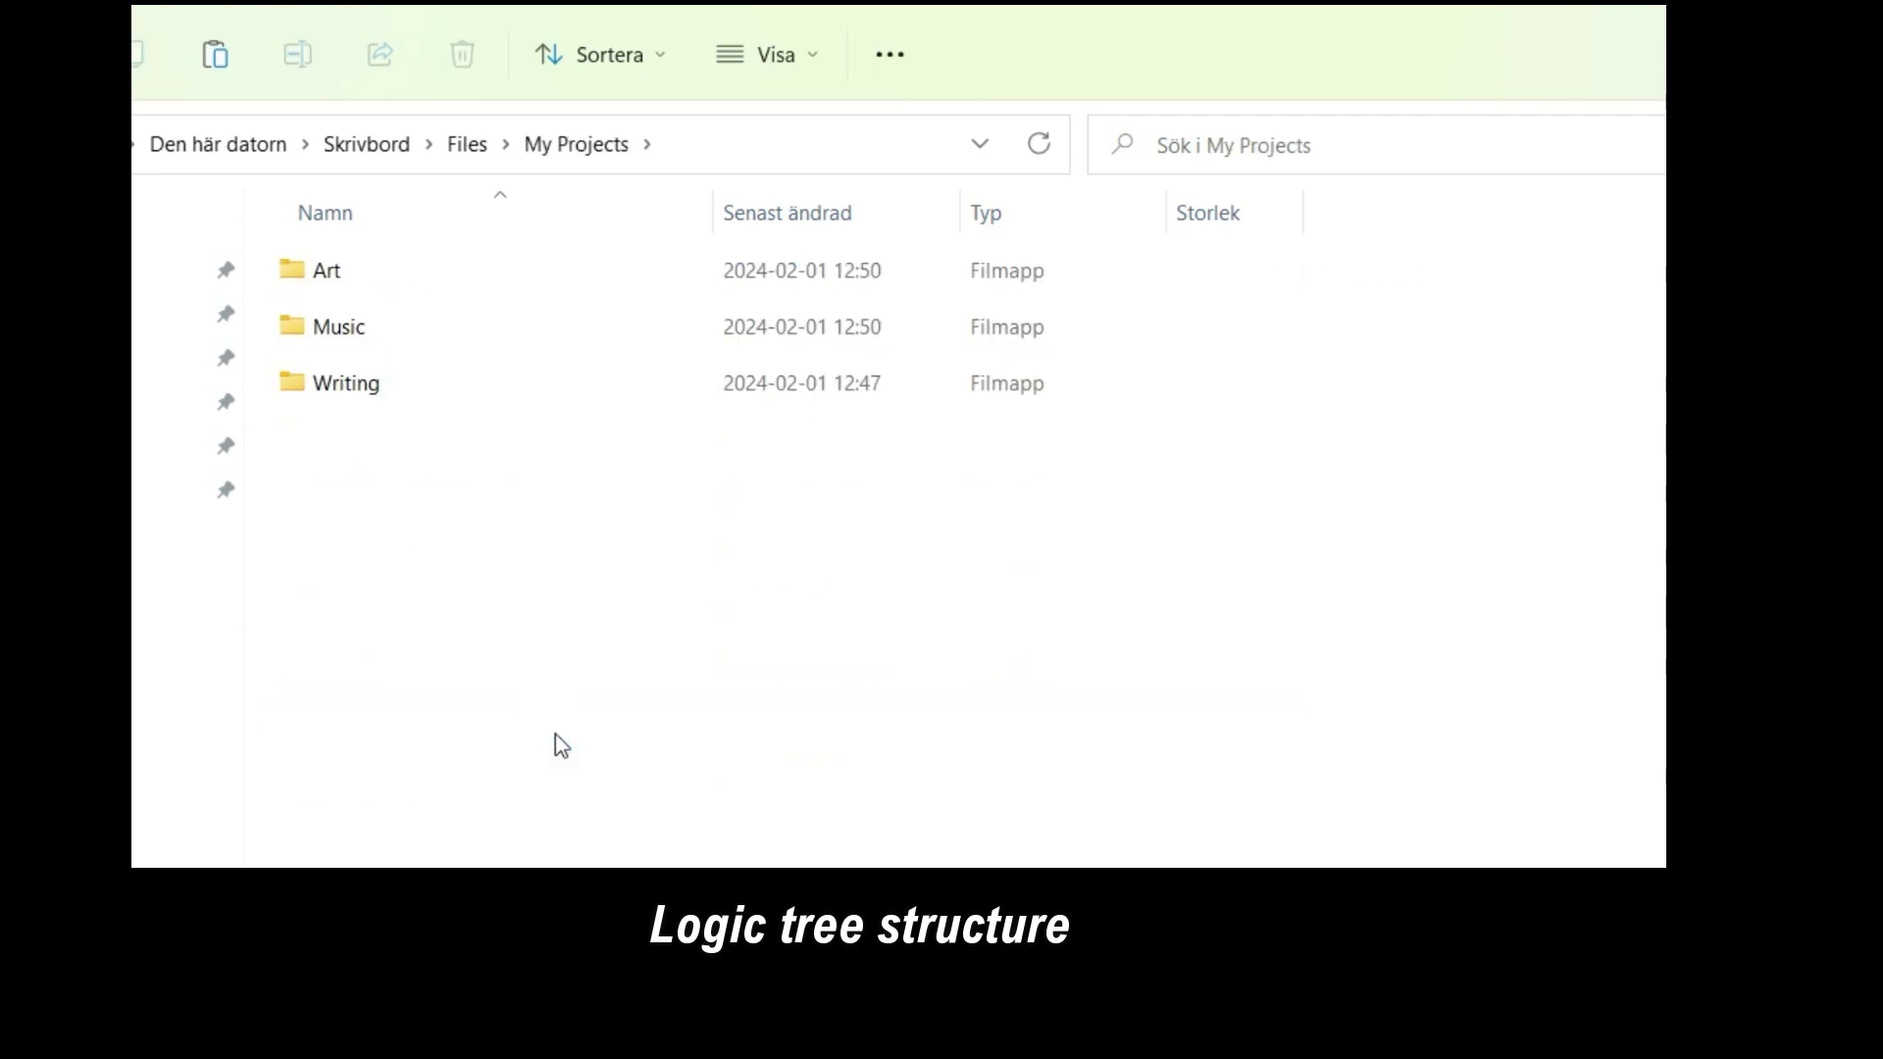
pyautogui.doubleClick(513, 380)
pyautogui.click(568, 157)
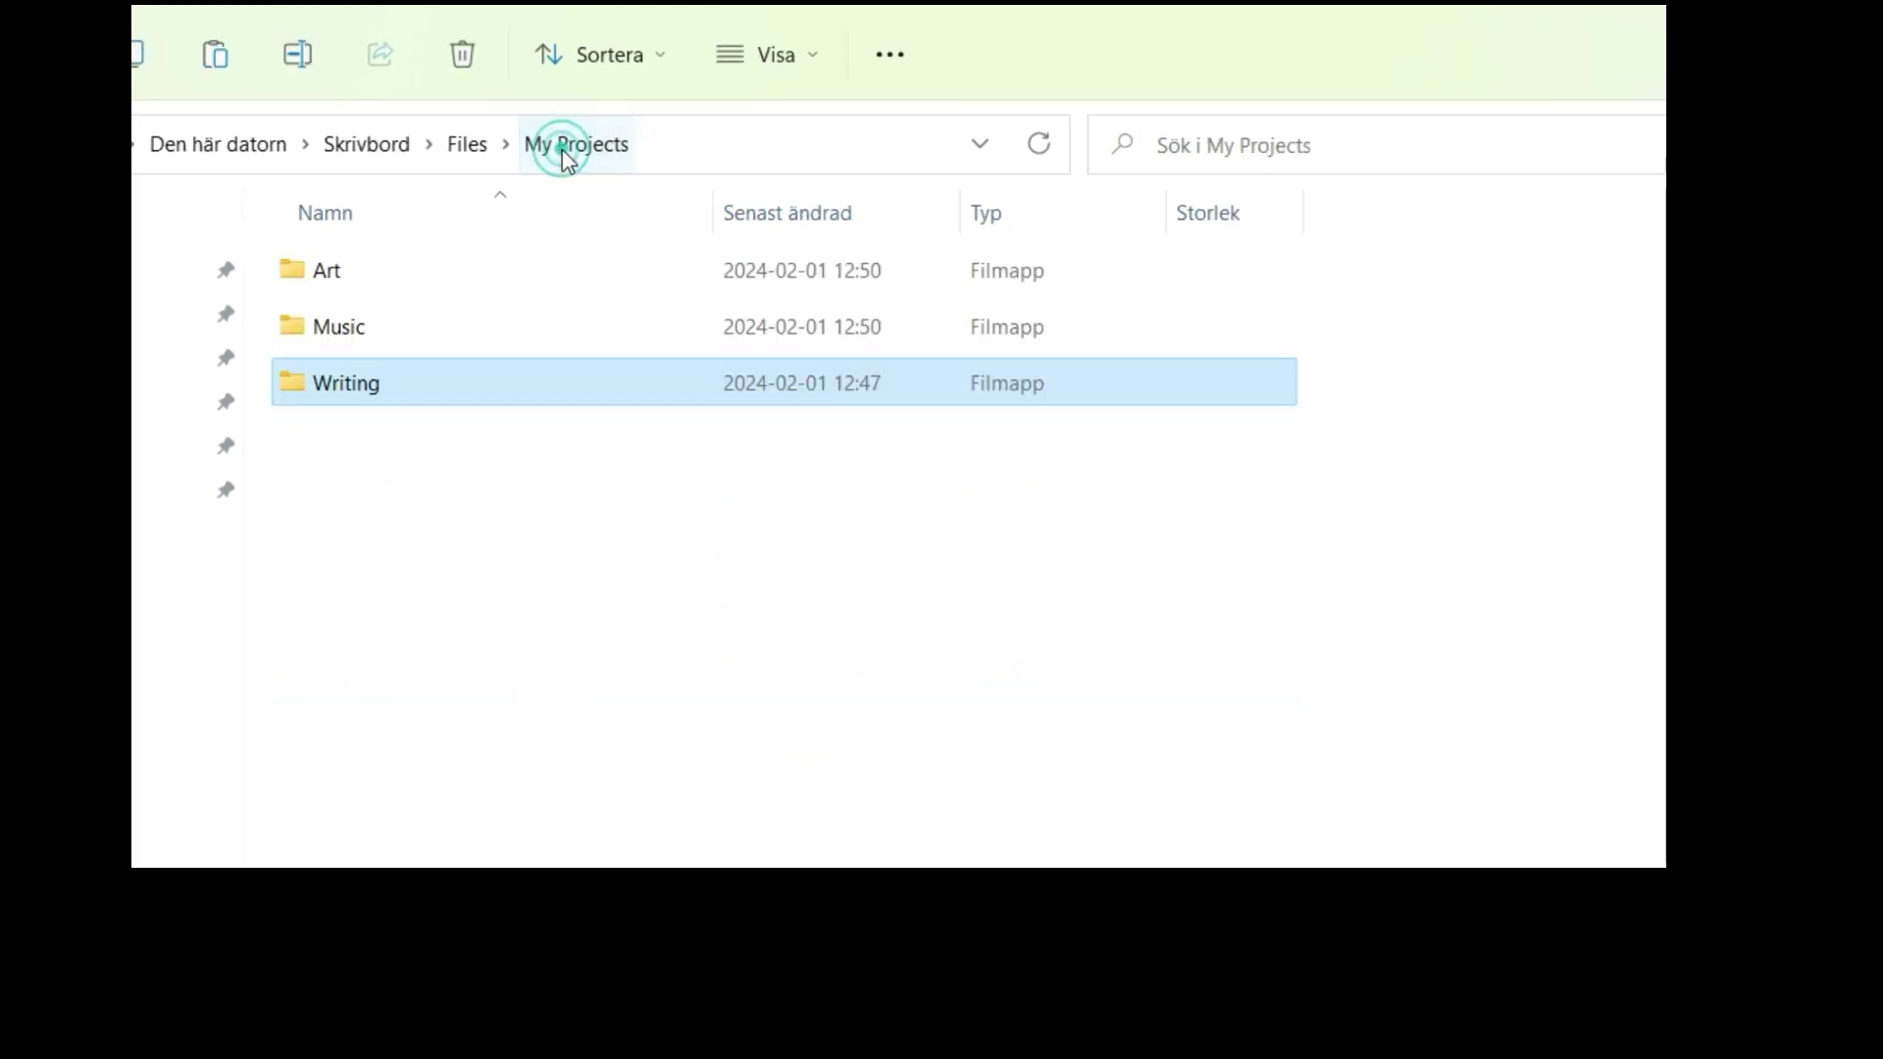
pyautogui.click(471, 157)
pyautogui.press('Down')
pyautogui.press('Return')
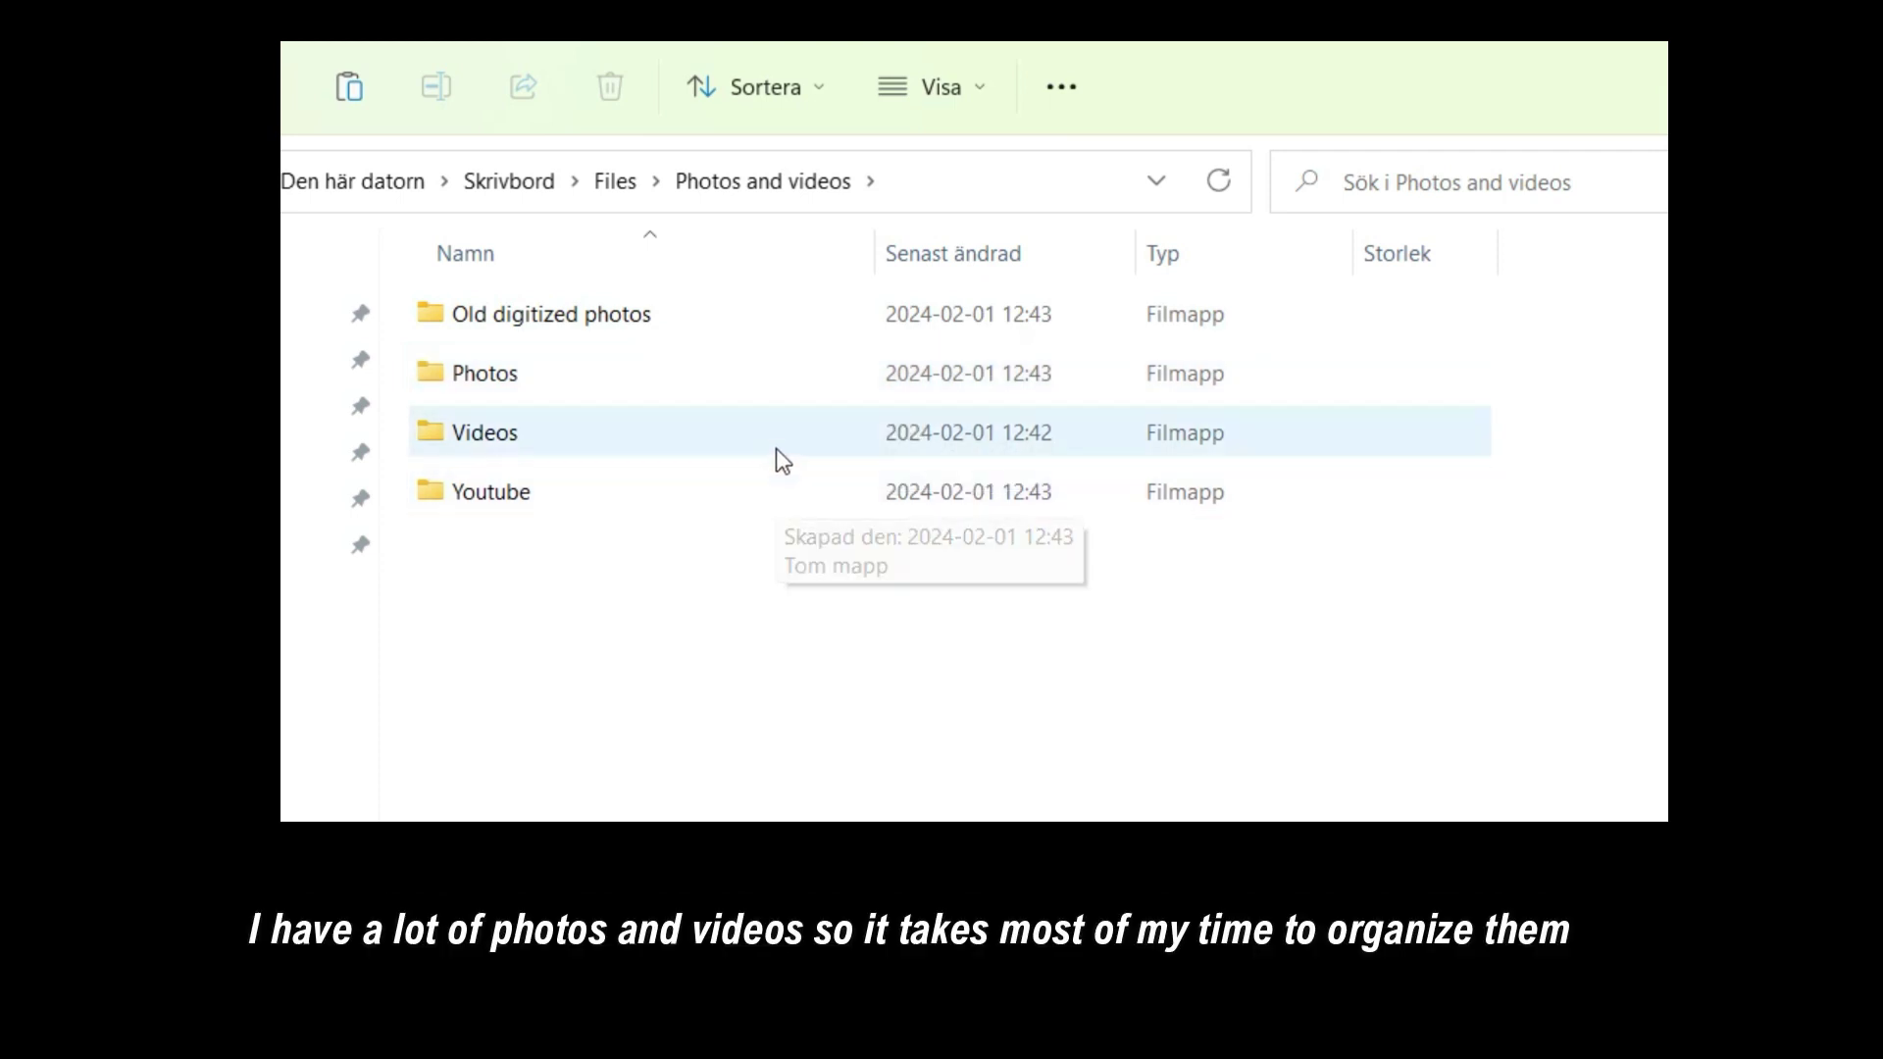
# Step: Navigate into Photos › 2023 › Dec and bring up the pane display options
pyautogui.doubleClick(775, 385)
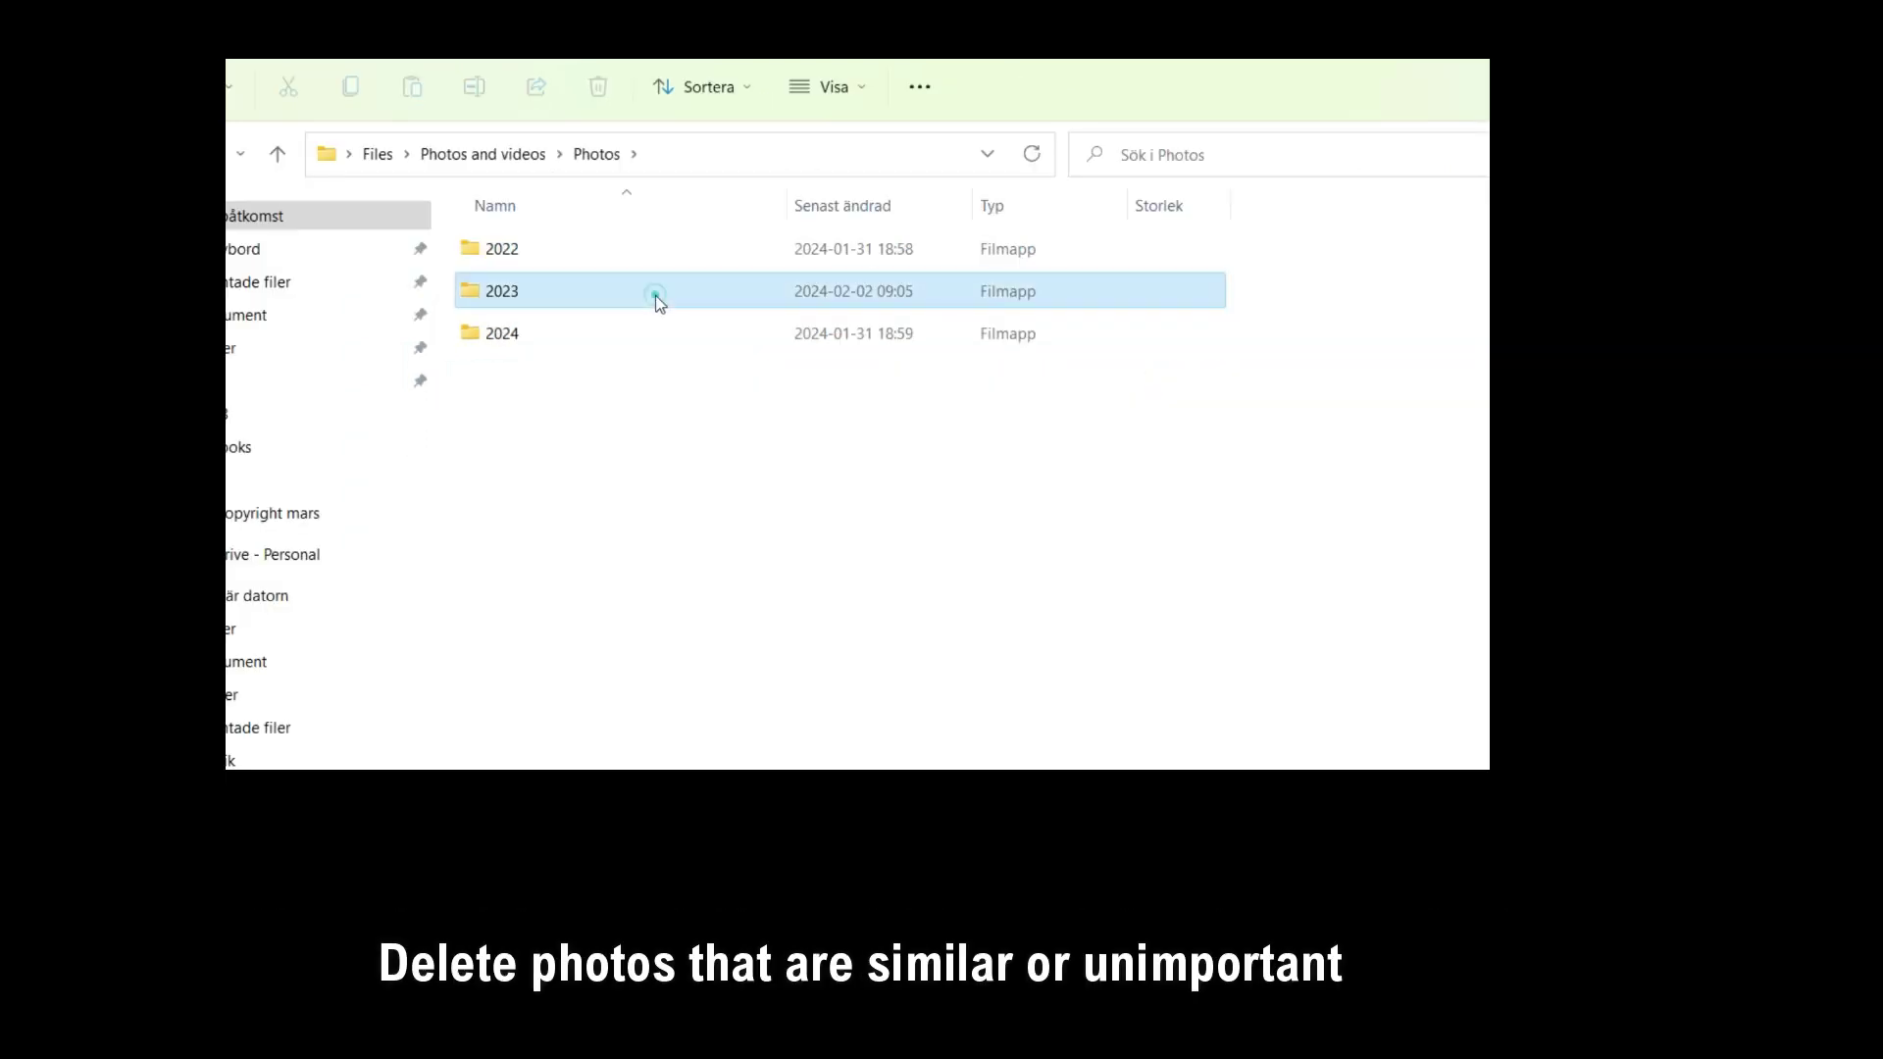
pyautogui.doubleClick(657, 300)
pyautogui.click(655, 296)
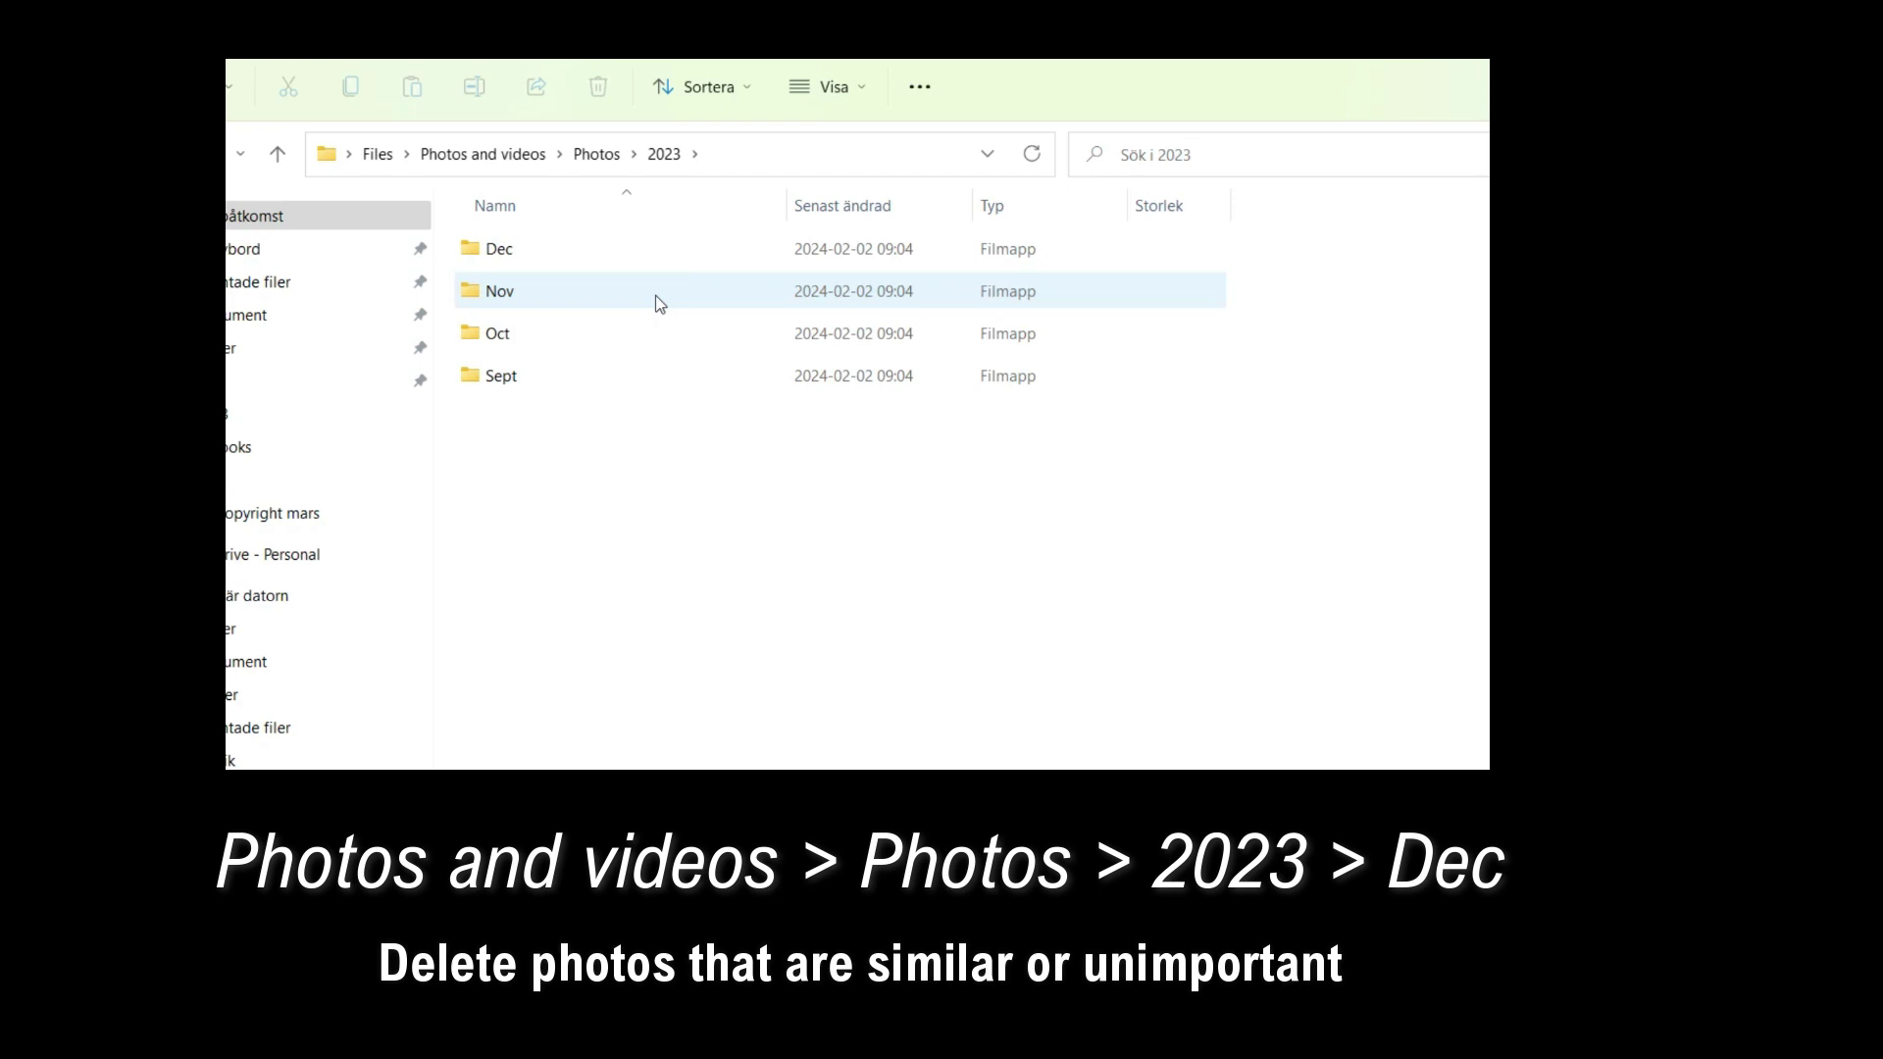
pyautogui.click(591, 253)
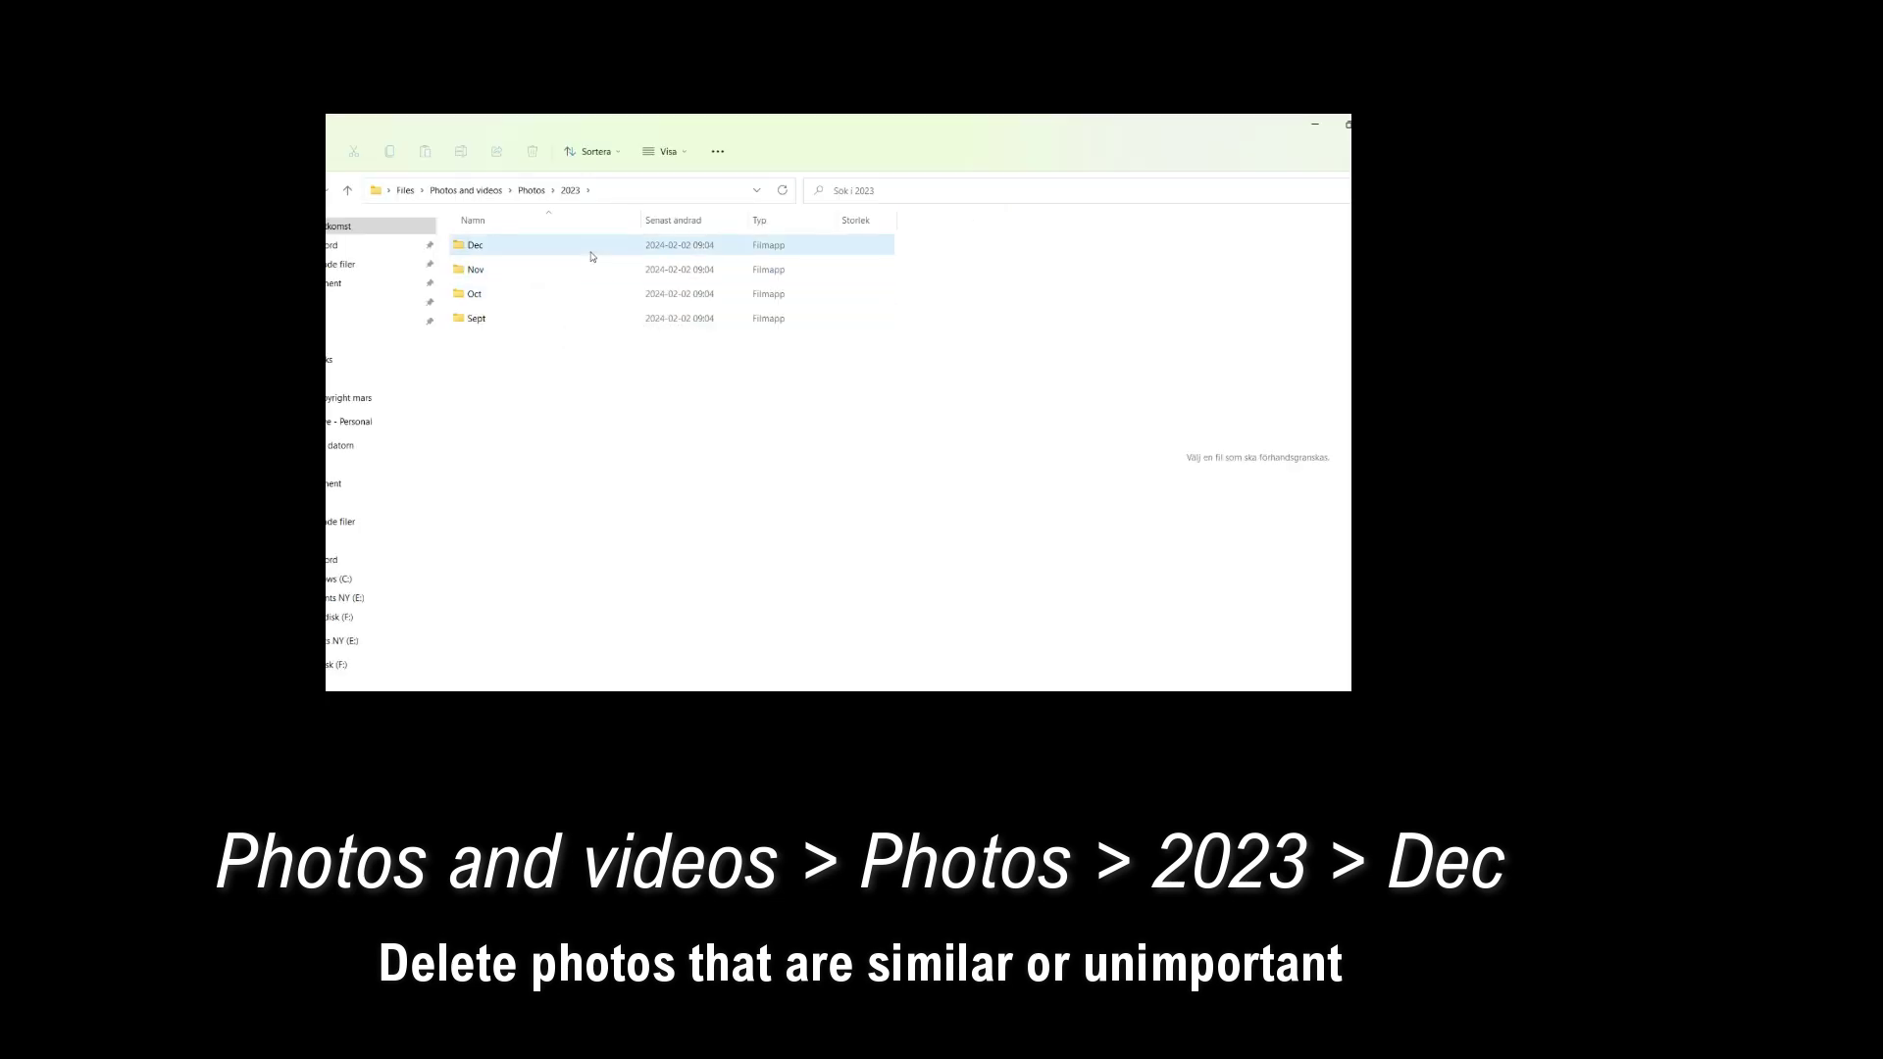
pyautogui.doubleClick(591, 256)
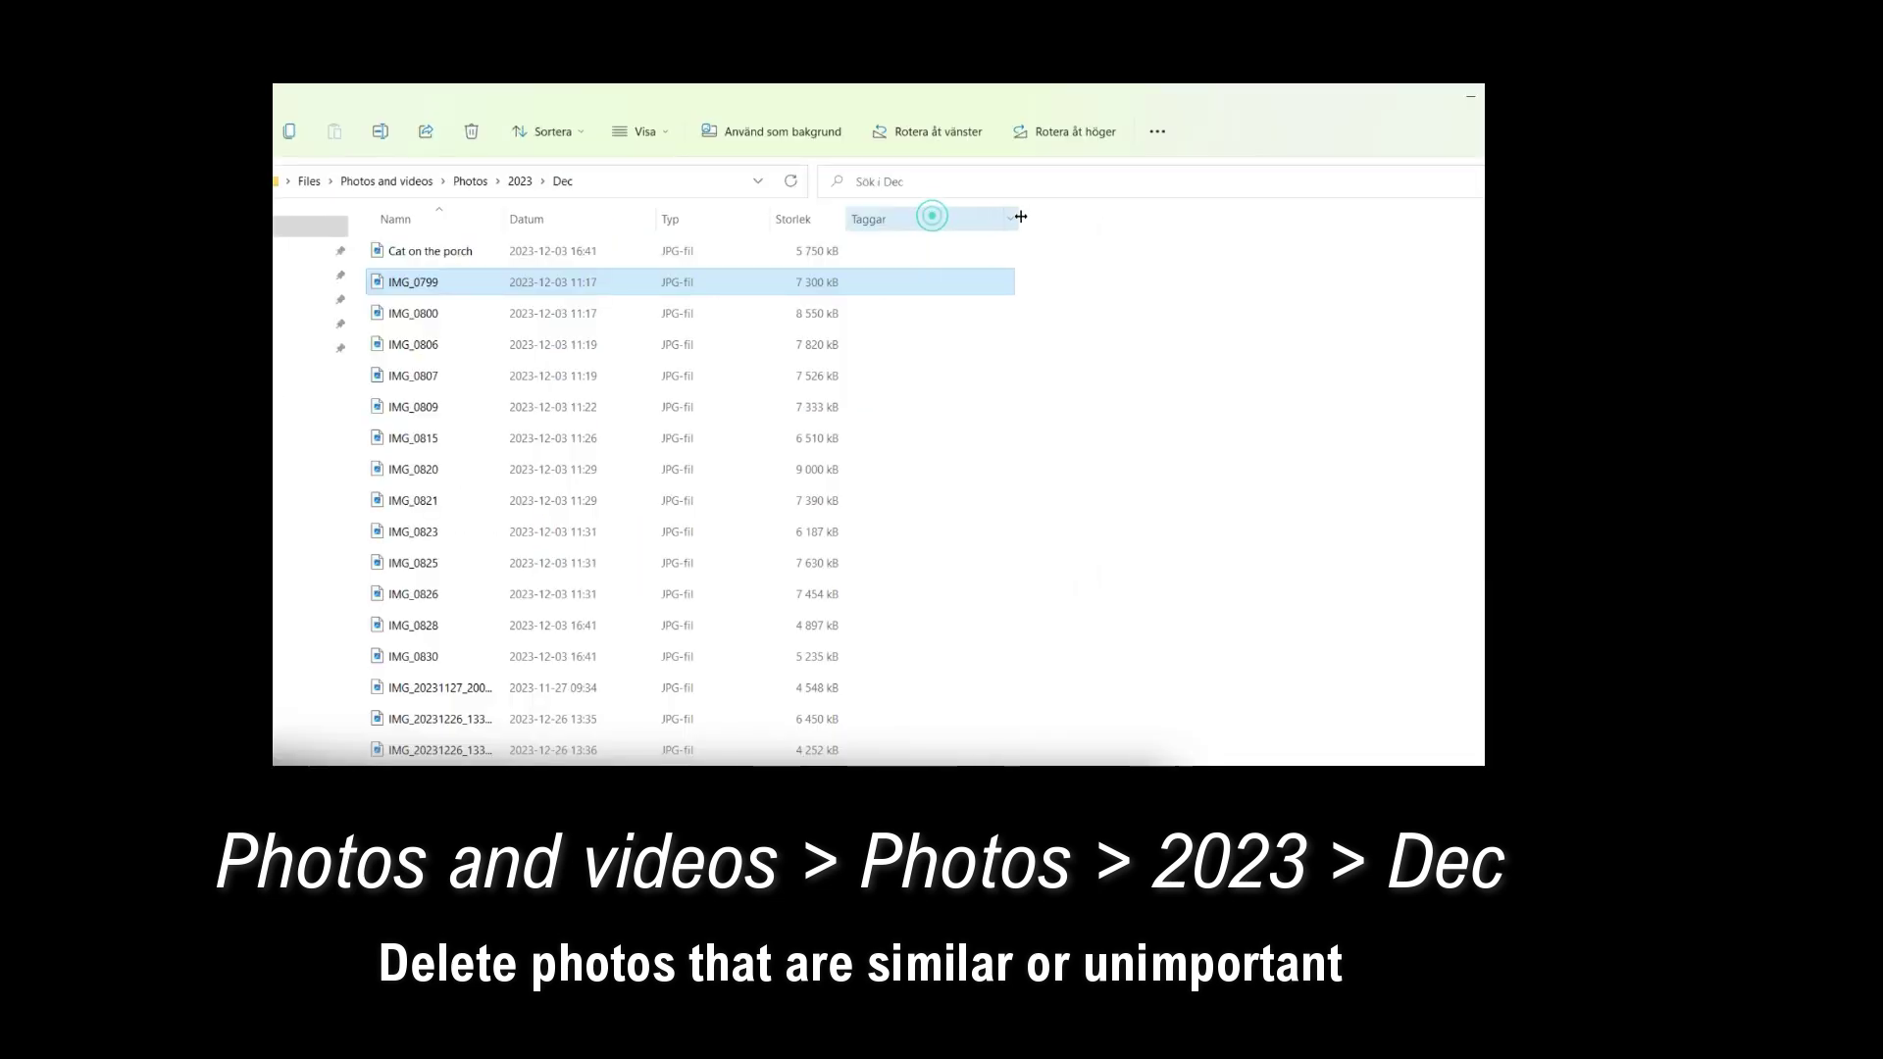
pyautogui.click(644, 134)
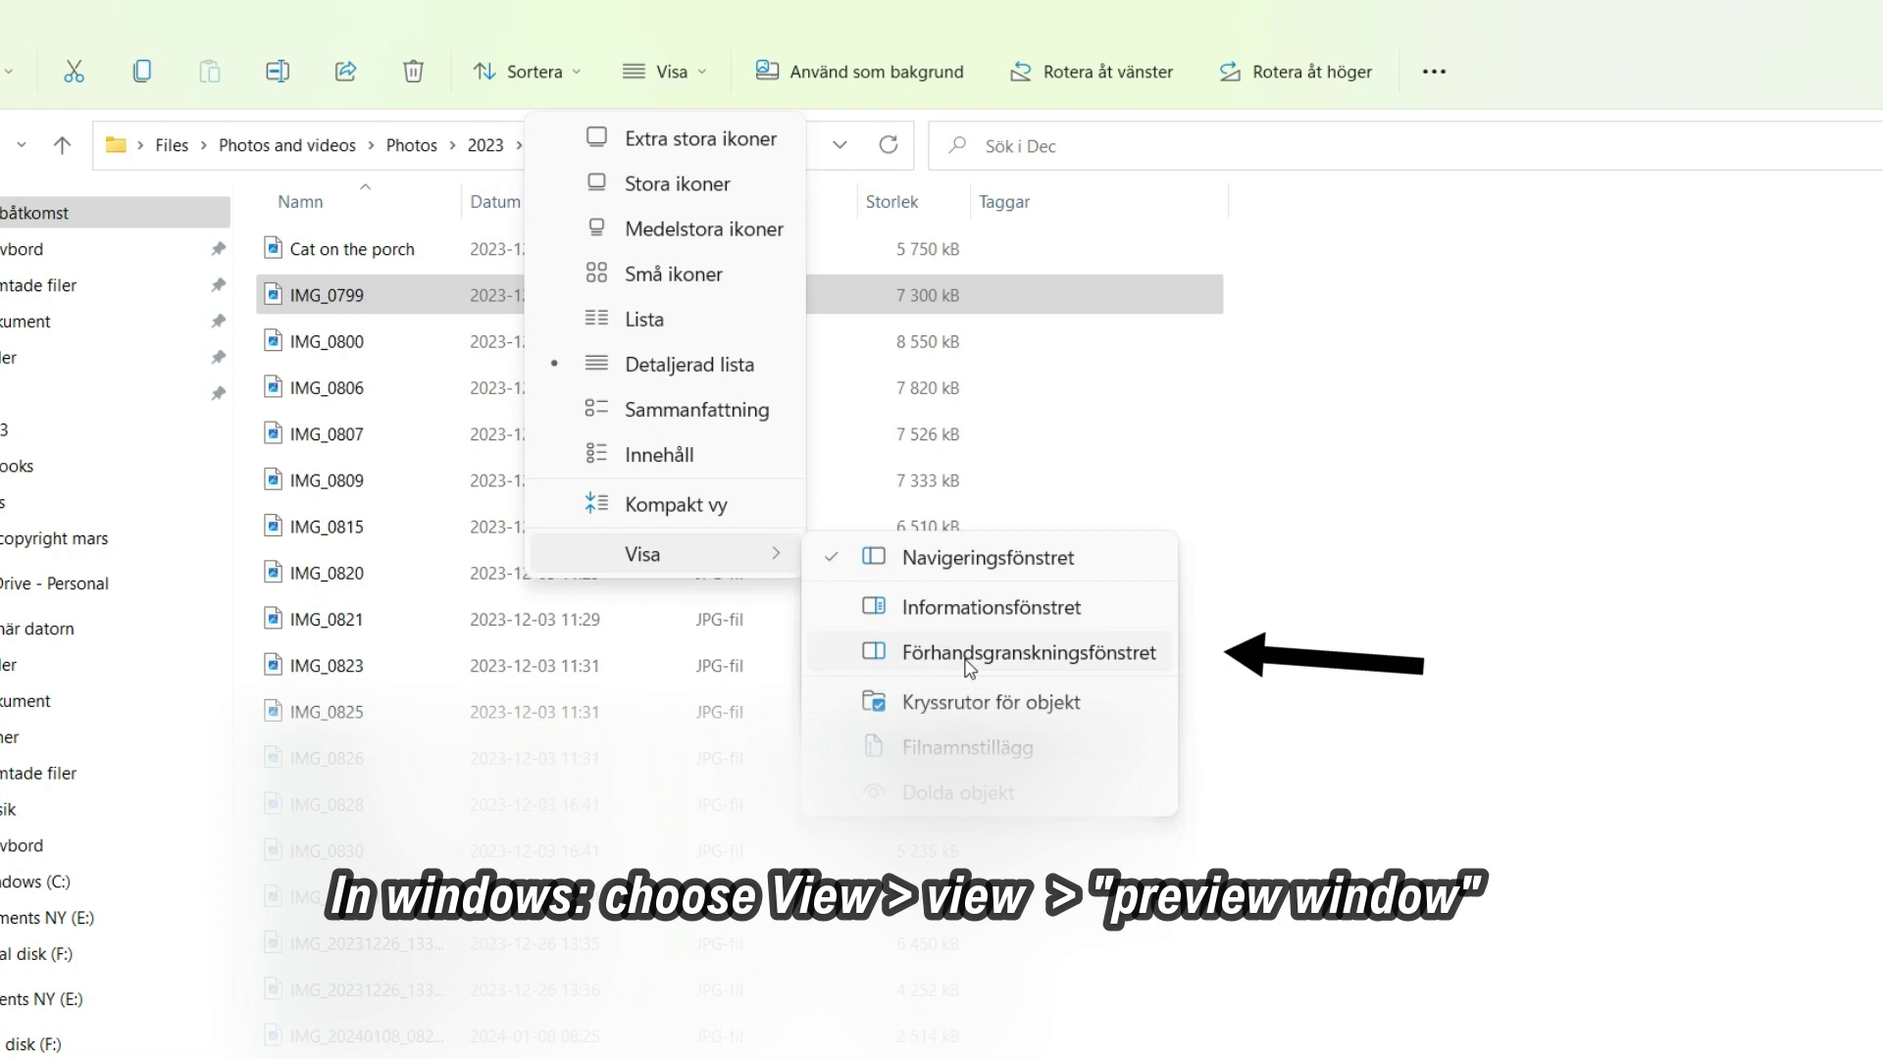
# Step: Enable the preview pane and rename IMG_0800 to 'Snowy country road'
pyautogui.click(969, 653)
pyautogui.click(312, 317)
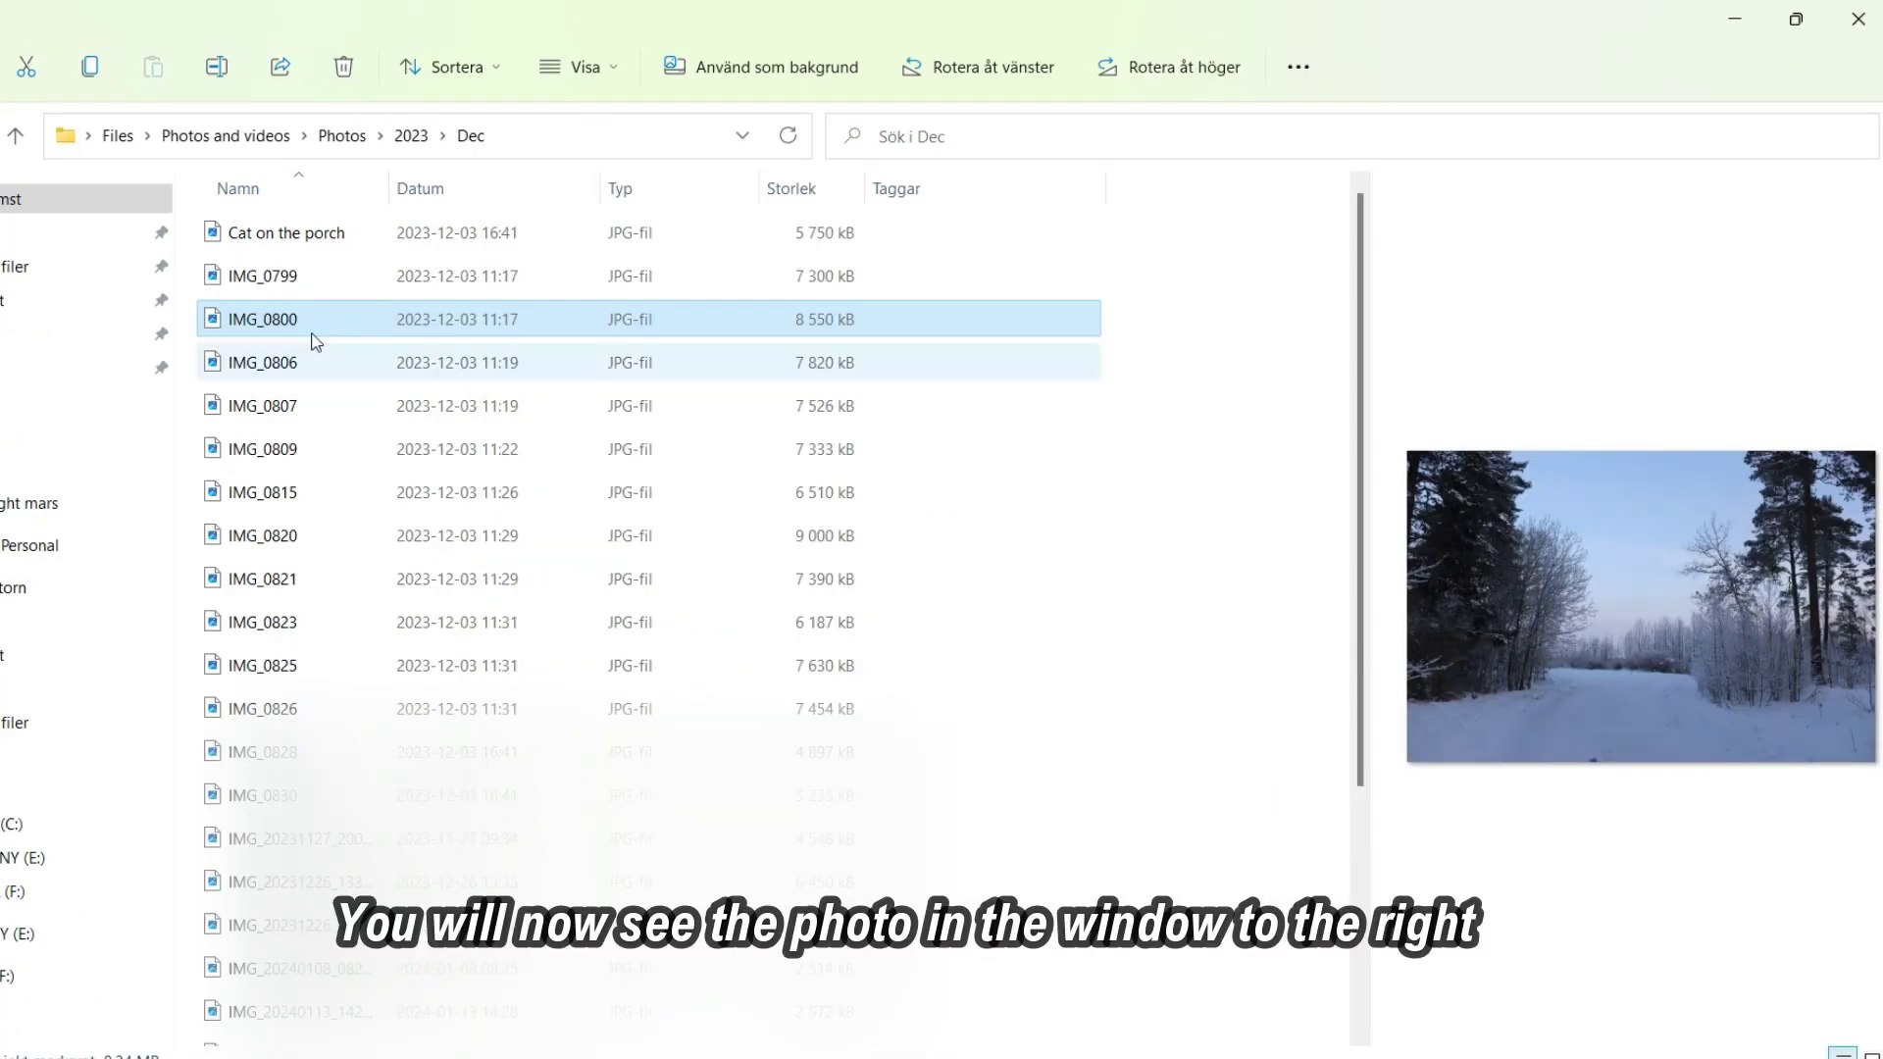
pyautogui.moveTo(312, 323)
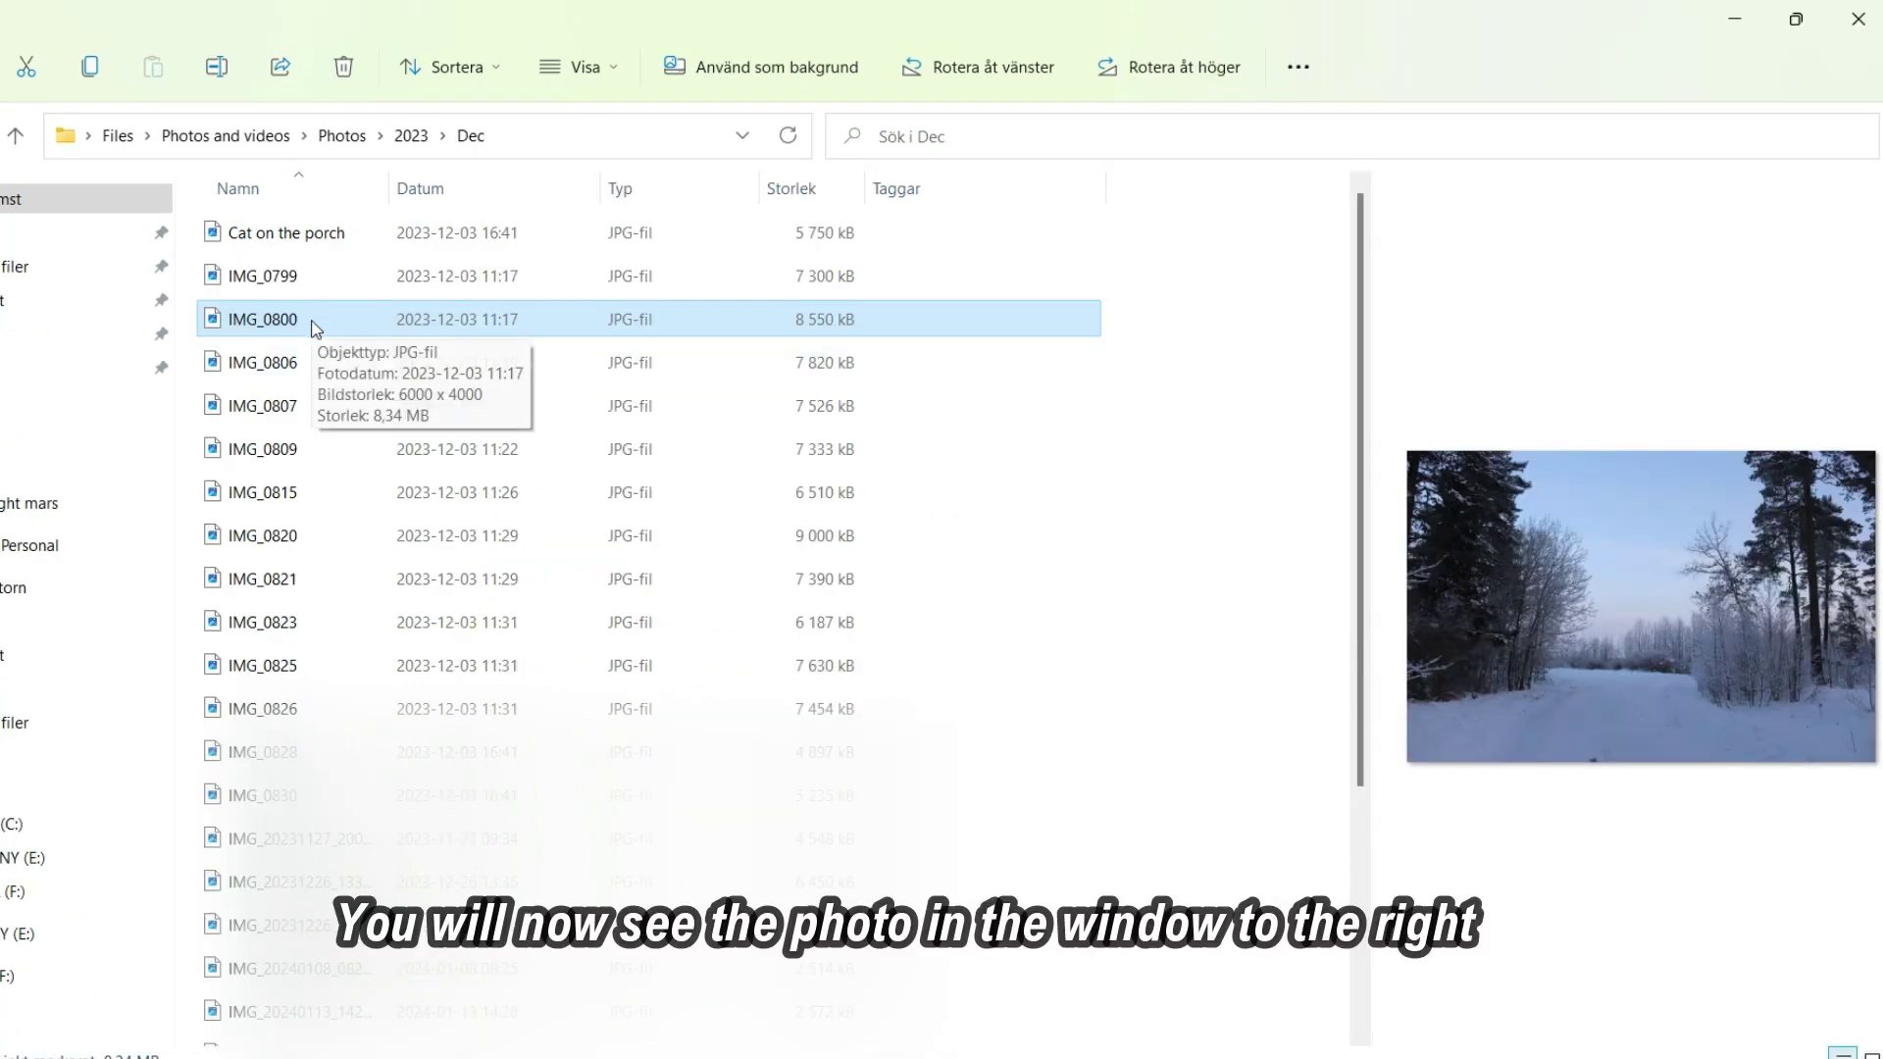
pyautogui.click(314, 321)
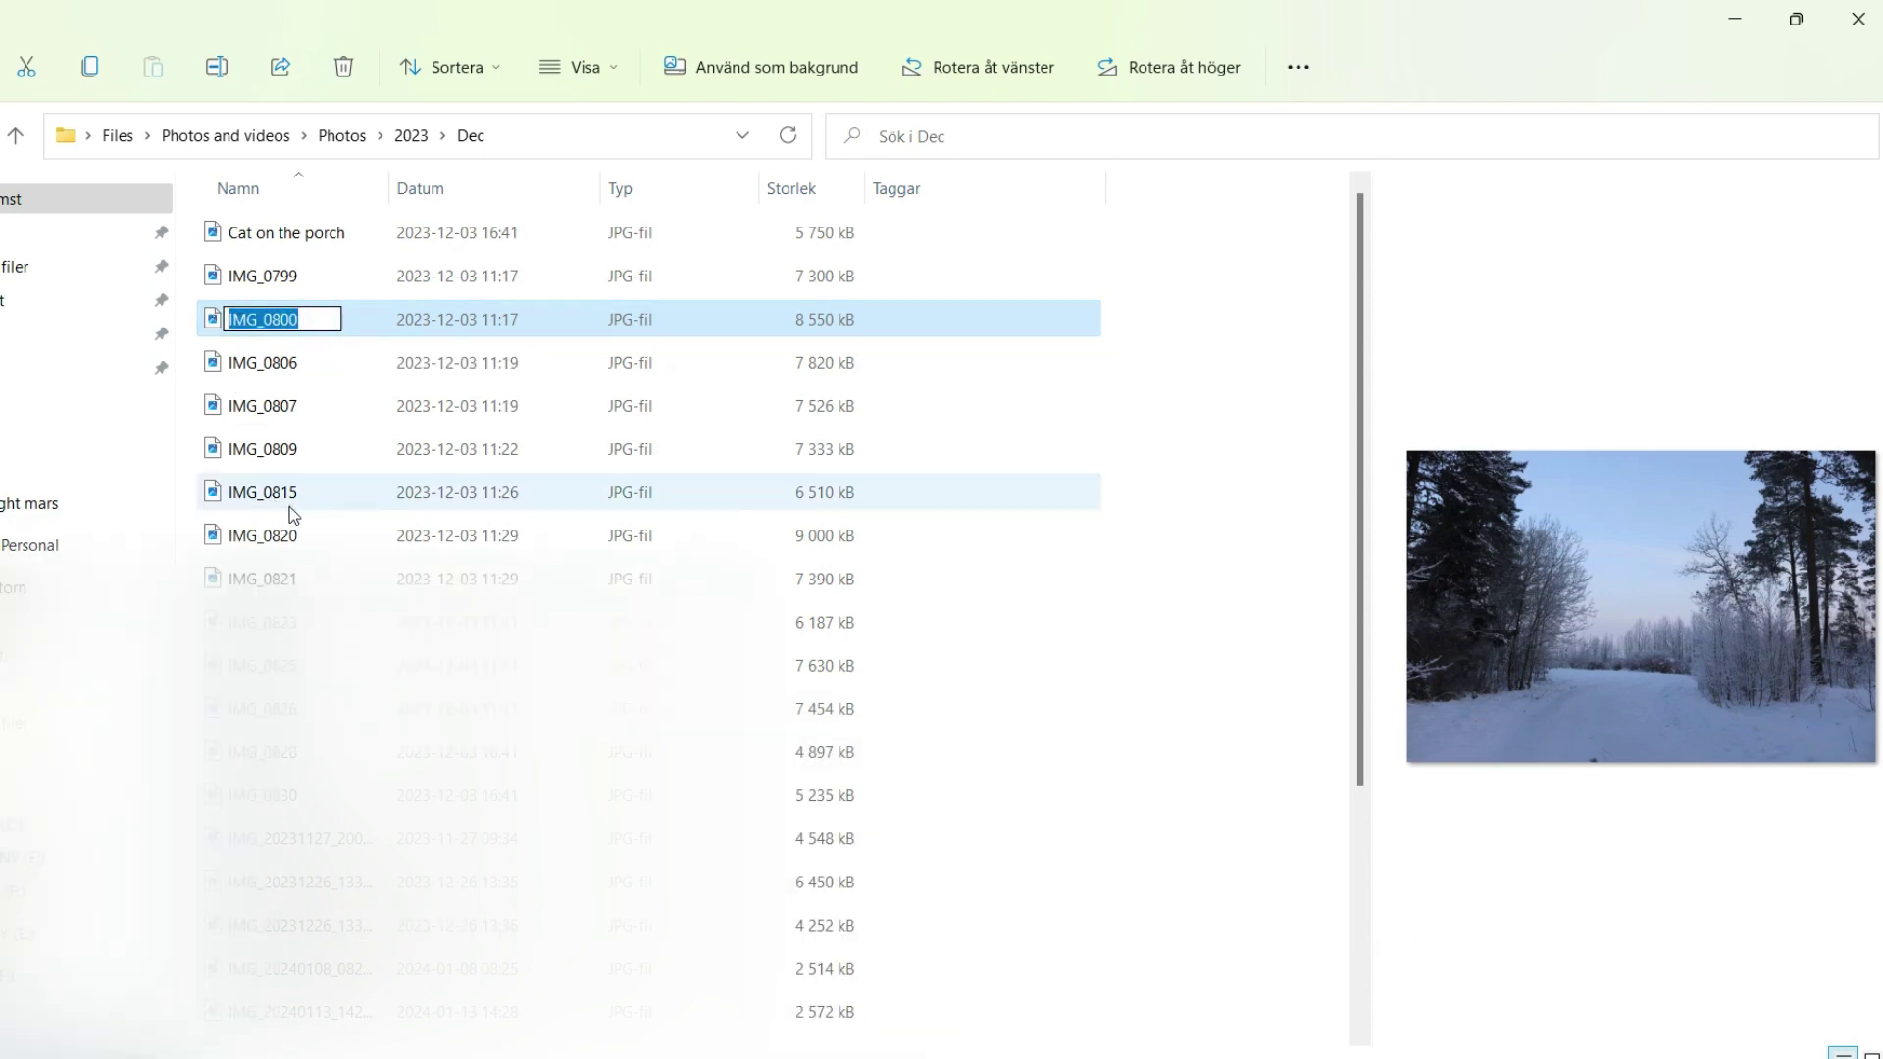
pyautogui.write('Snowy ')
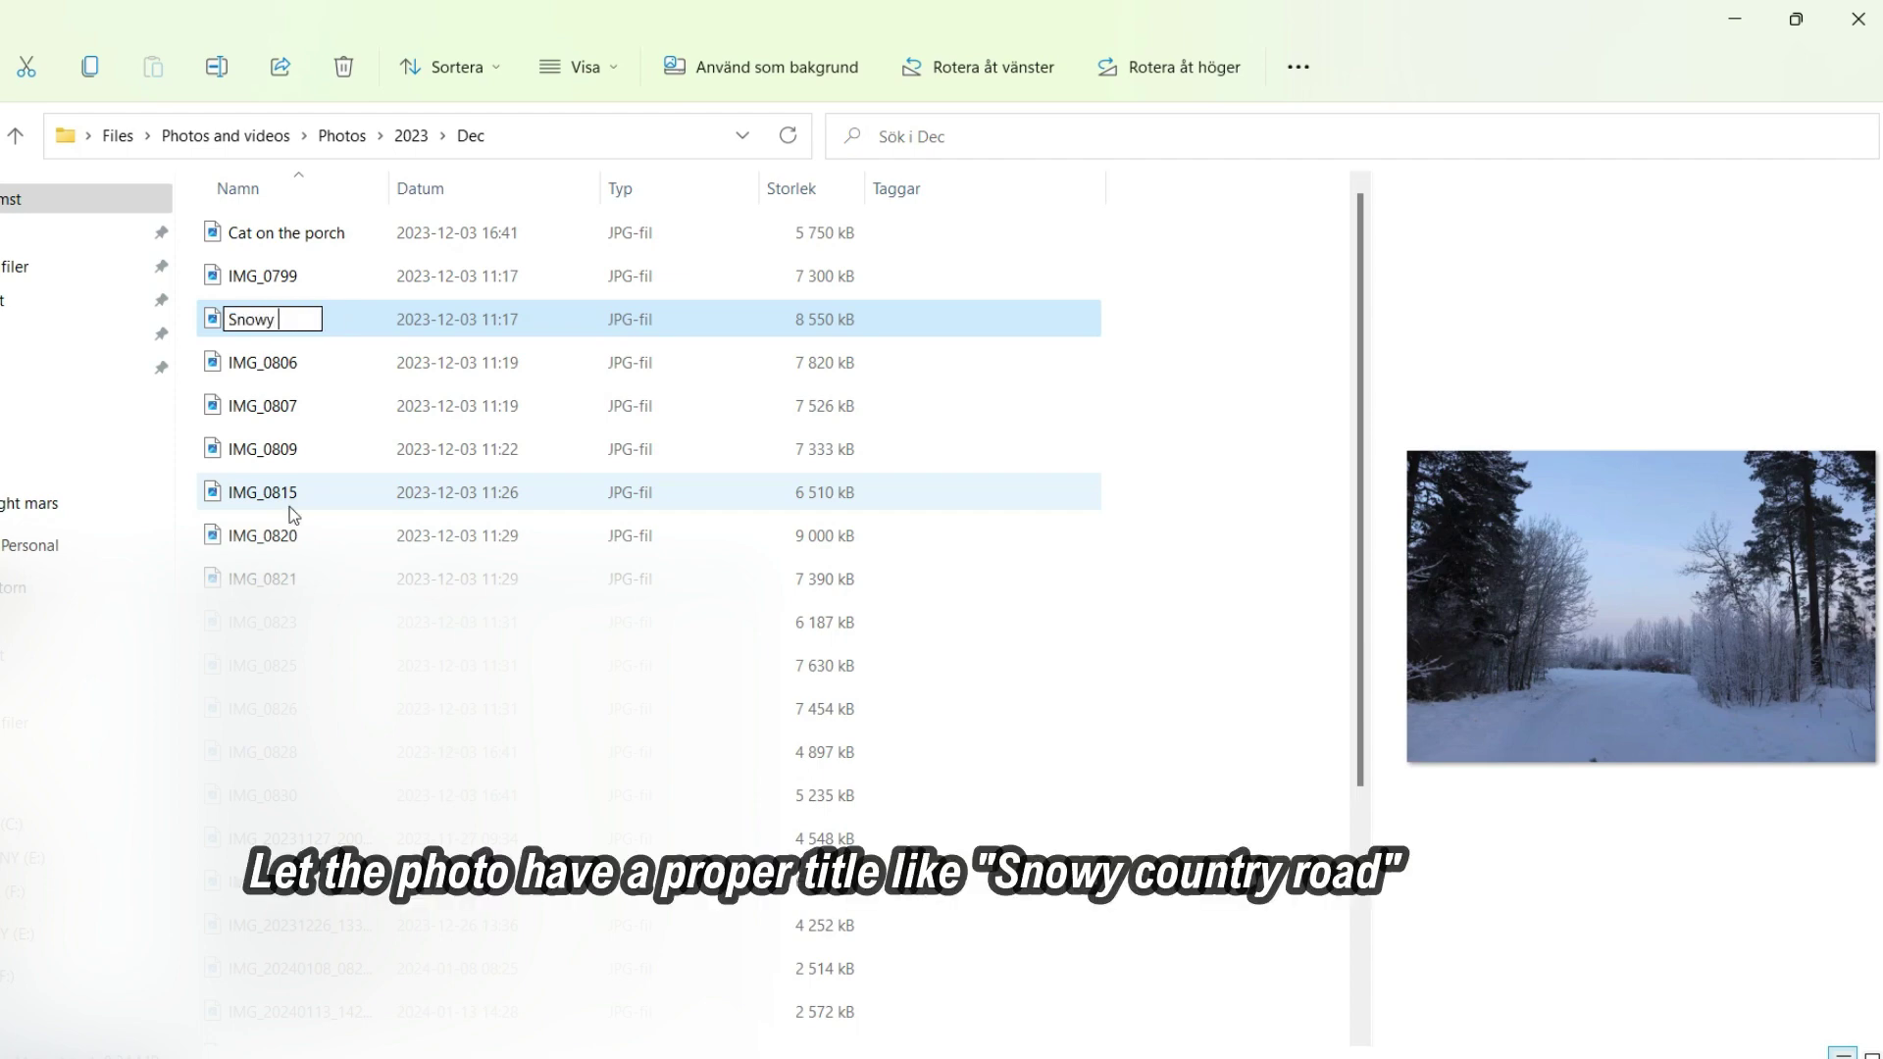
pyautogui.write('road')
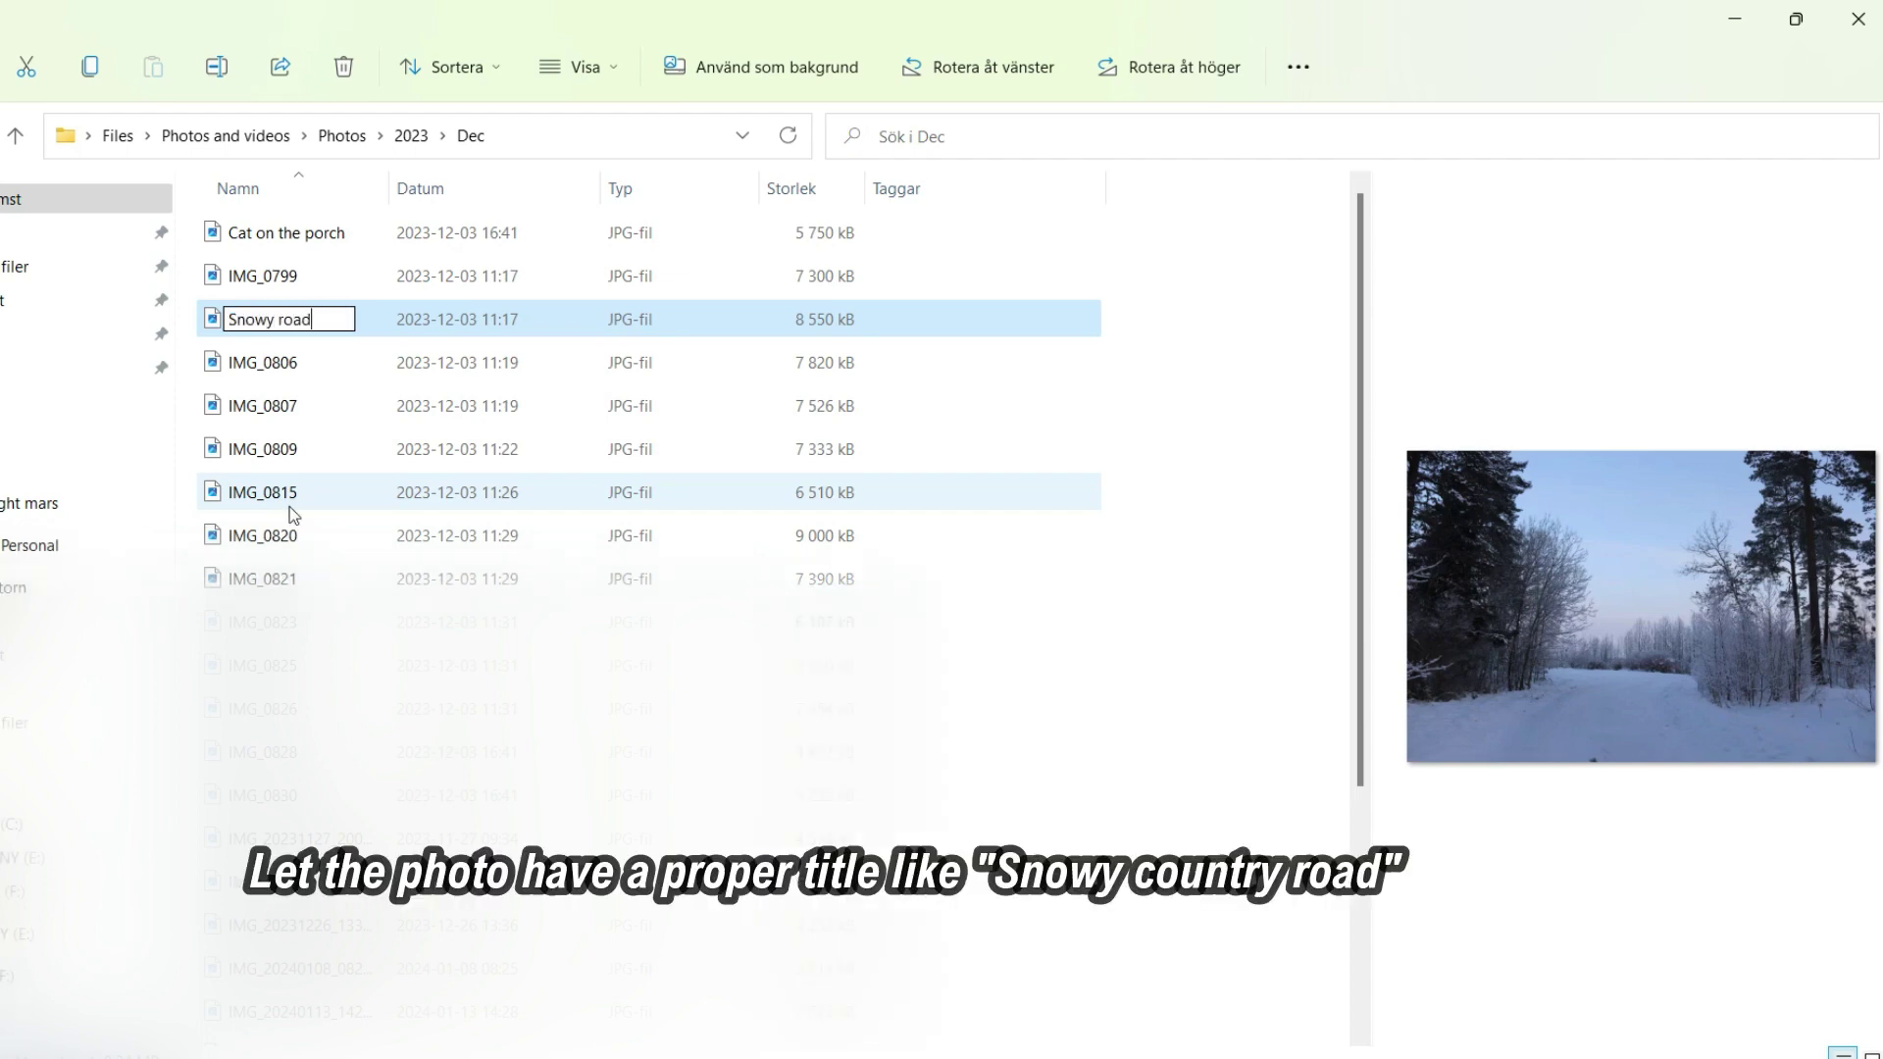
pyautogui.press('Left')
pyautogui.press('Left')
pyautogui.press('Left')
pyautogui.write('c')
pyautogui.write('ountry')
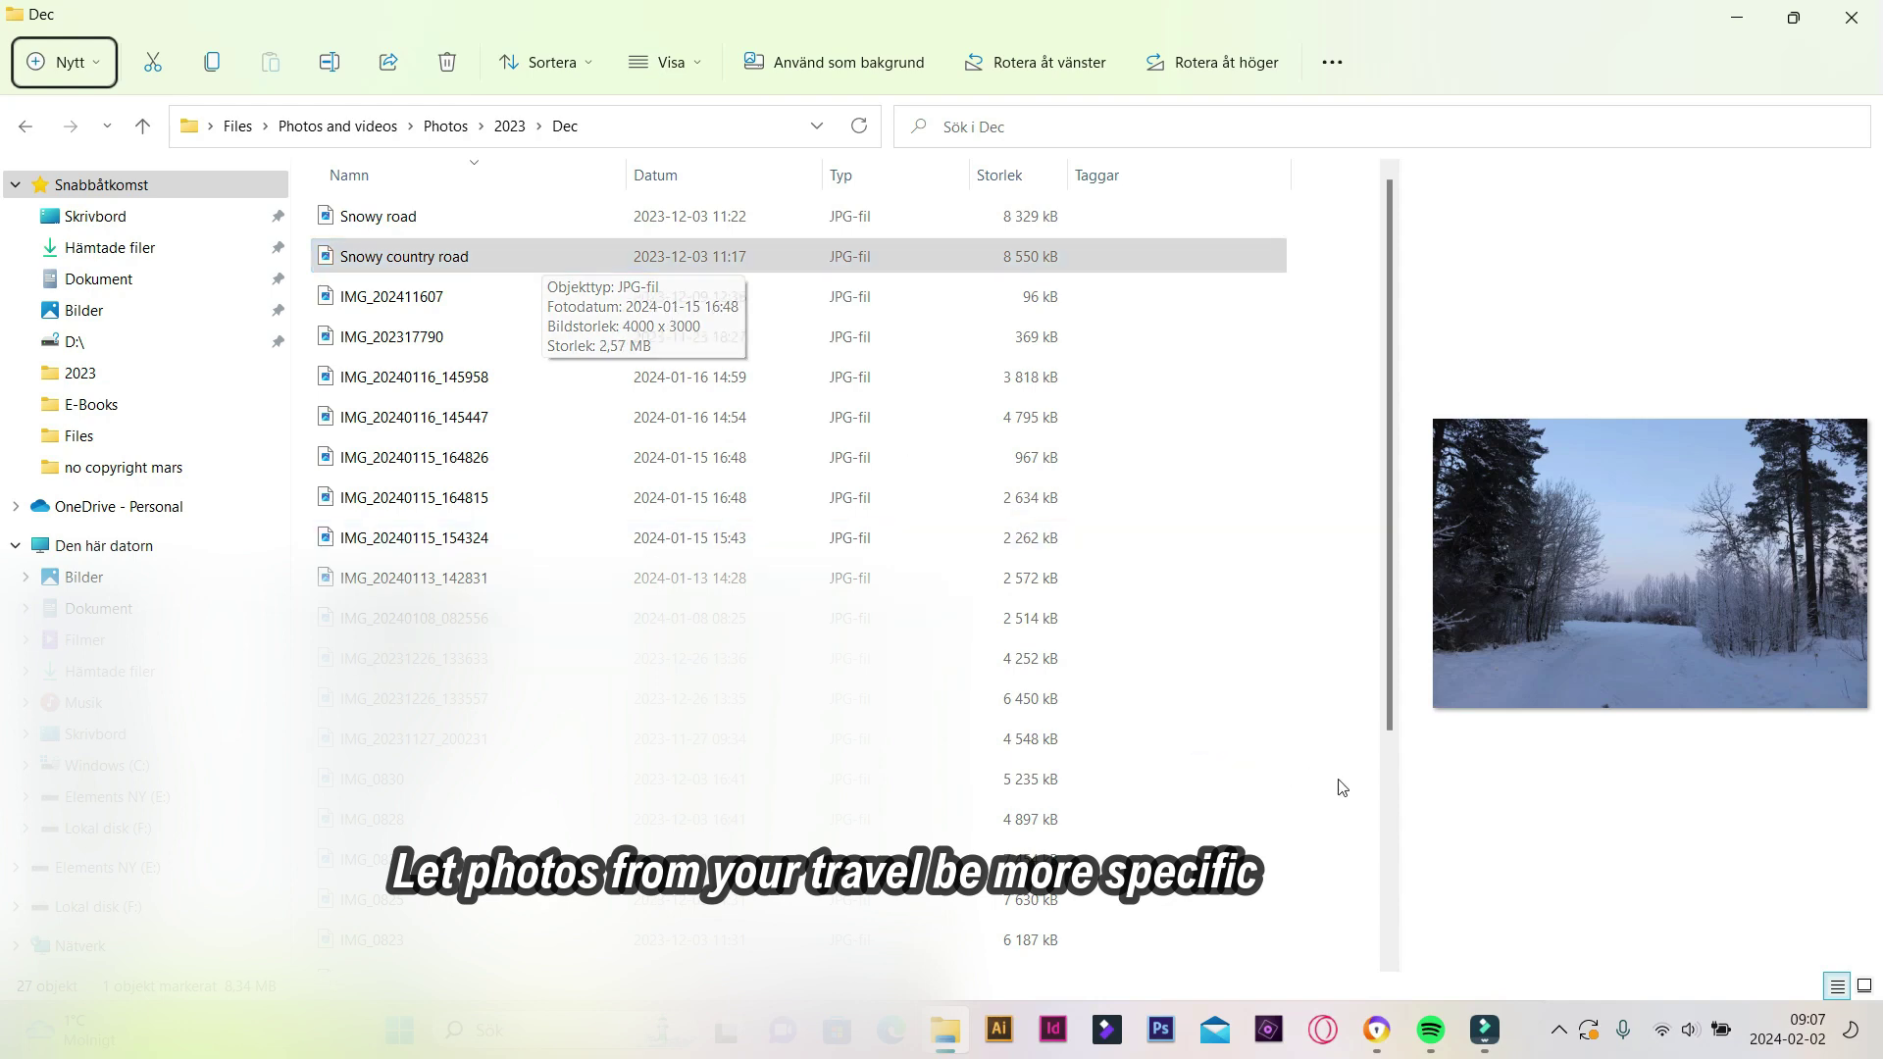
# Step: Scroll down the Dec list to lower photos like IMG_0830 and IMG_0826
pyautogui.scroll(-3, 1401, 793)
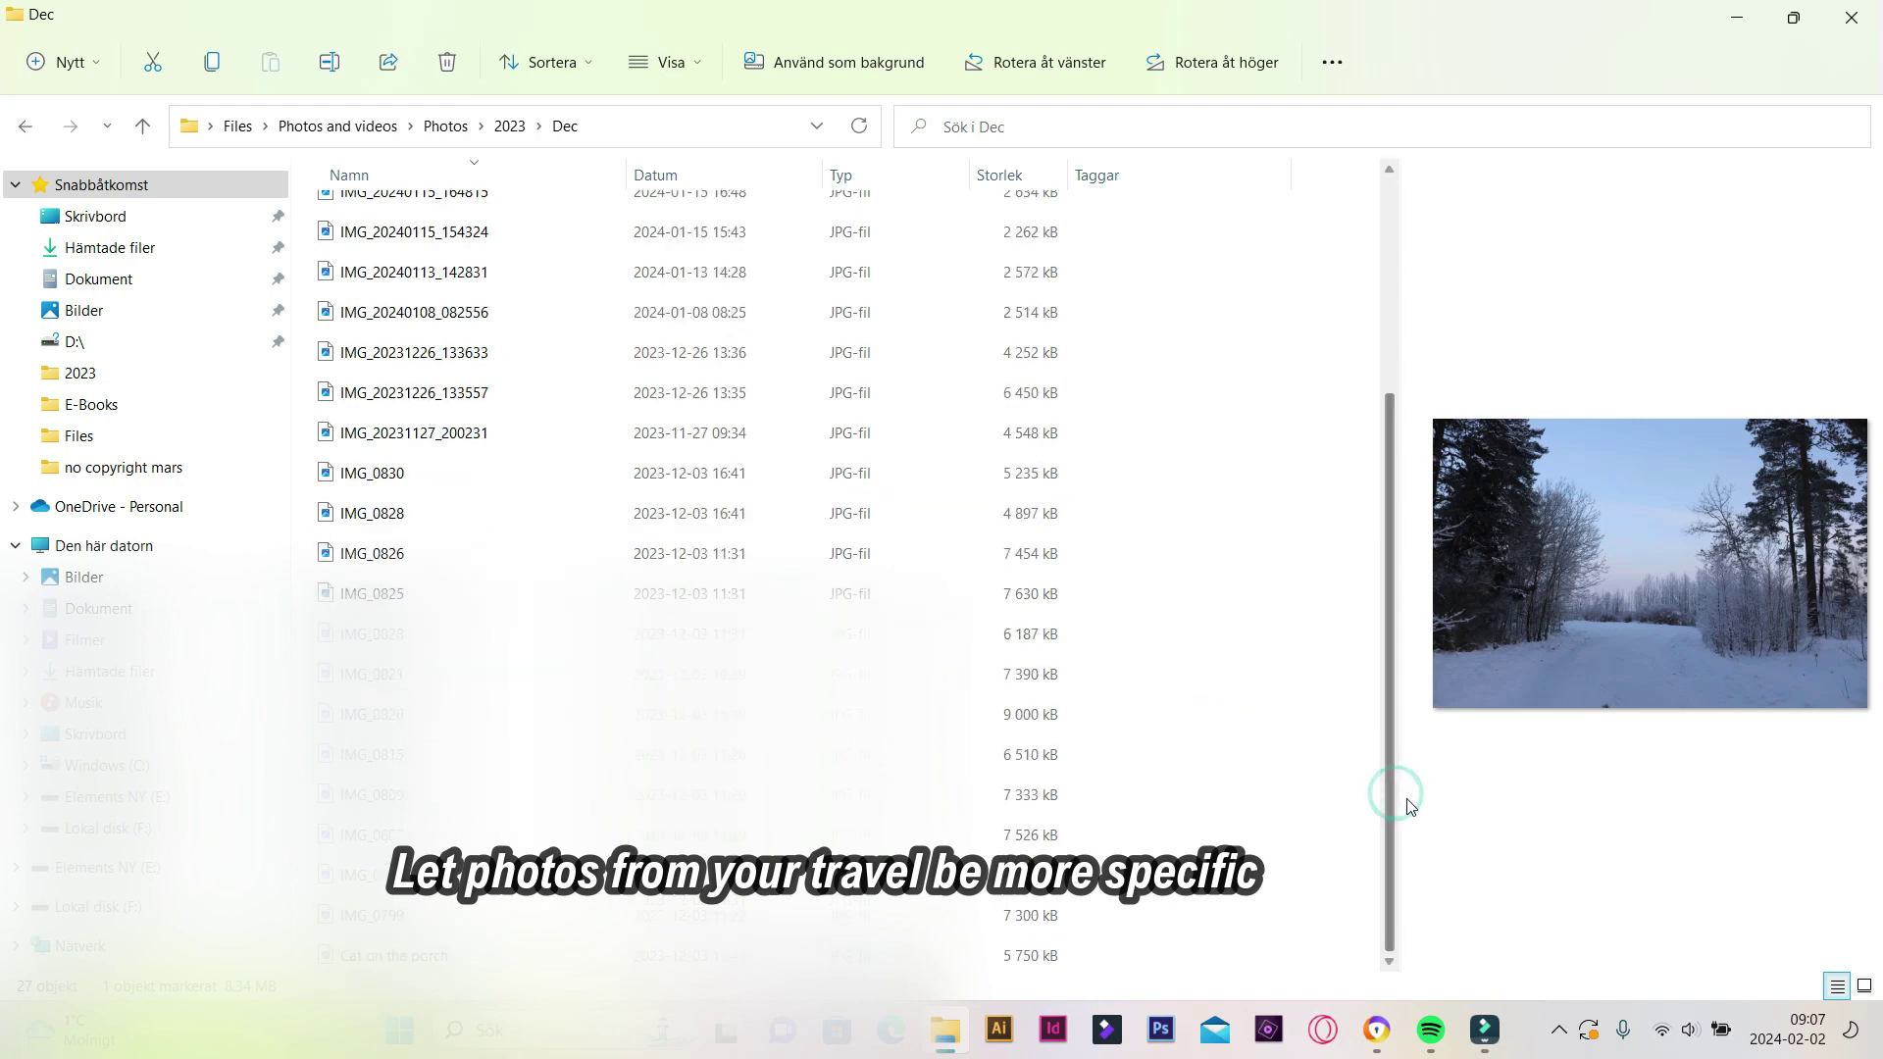